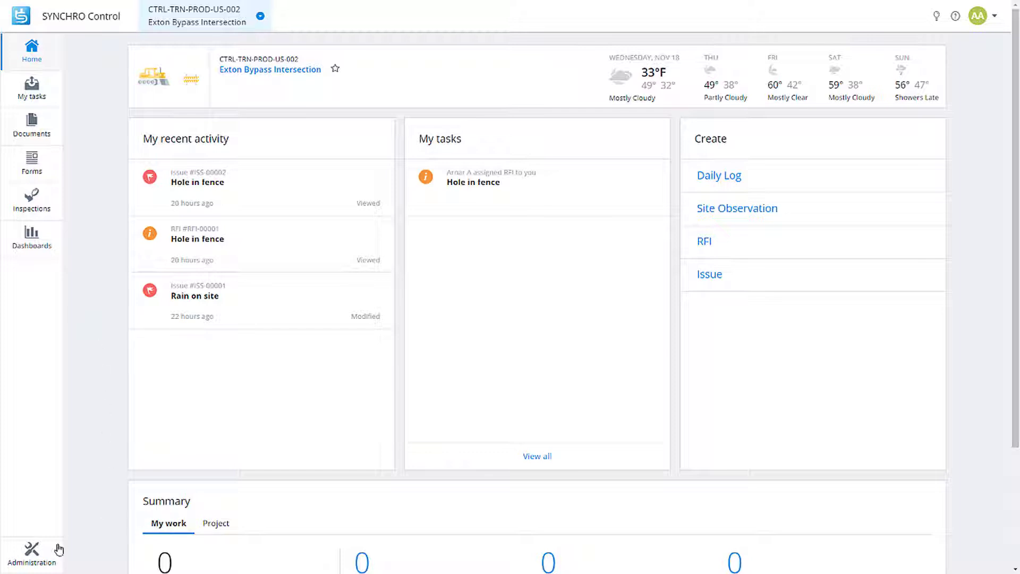
Open Manage your team from the Administration menu to see the project's users.
click(35, 557)
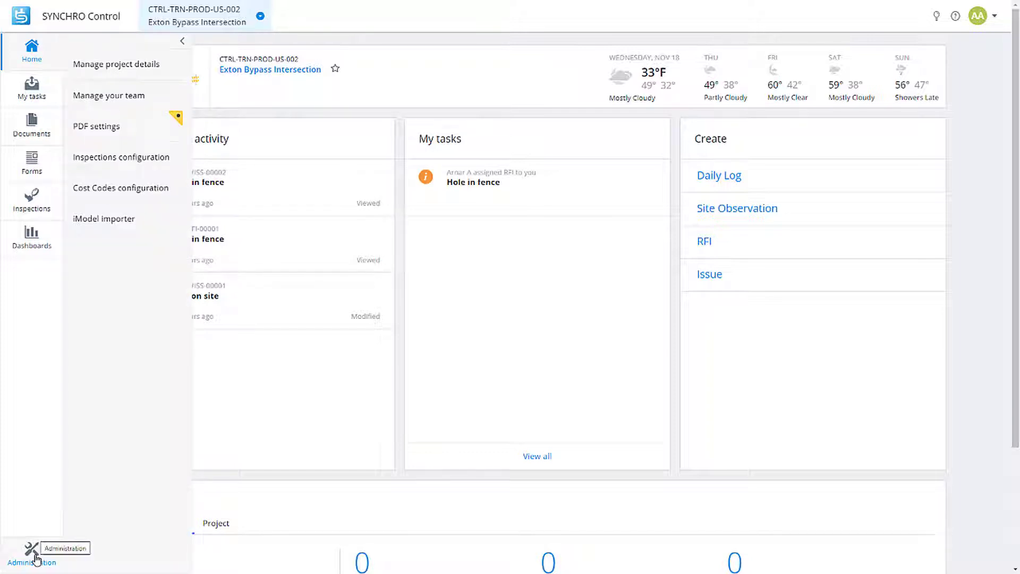
click(114, 101)
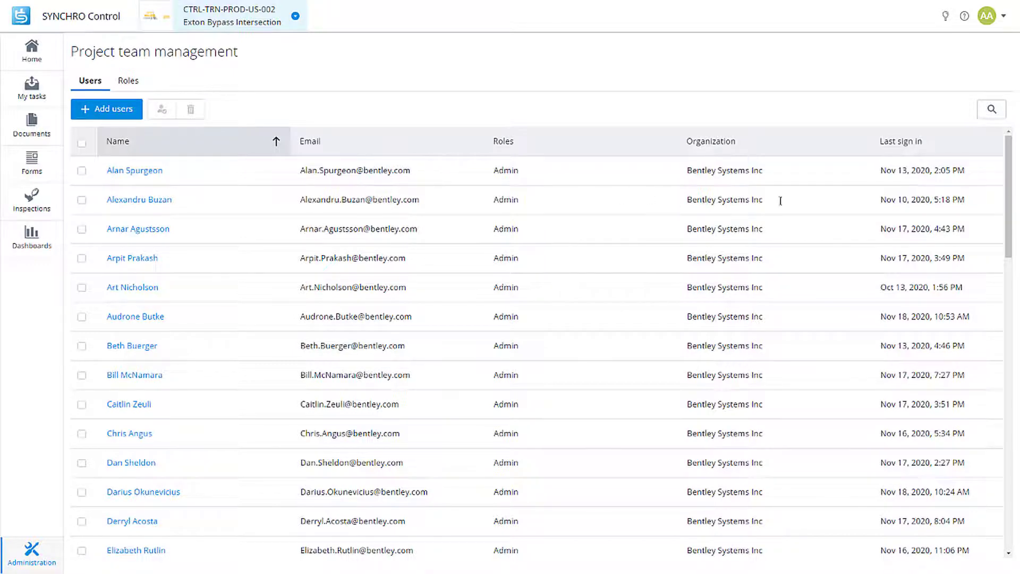
click(992, 110)
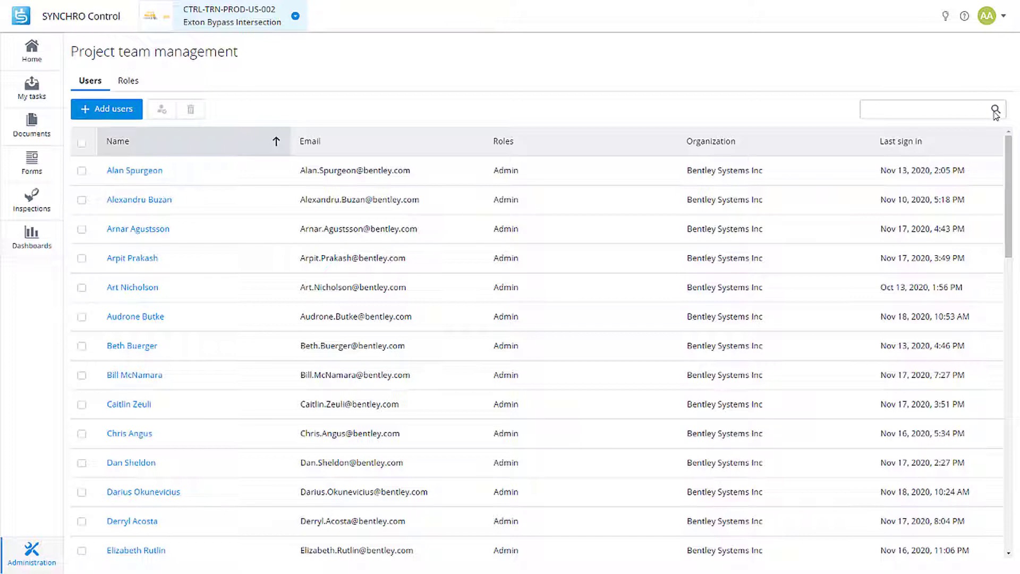
text(d)
text(aitlin)
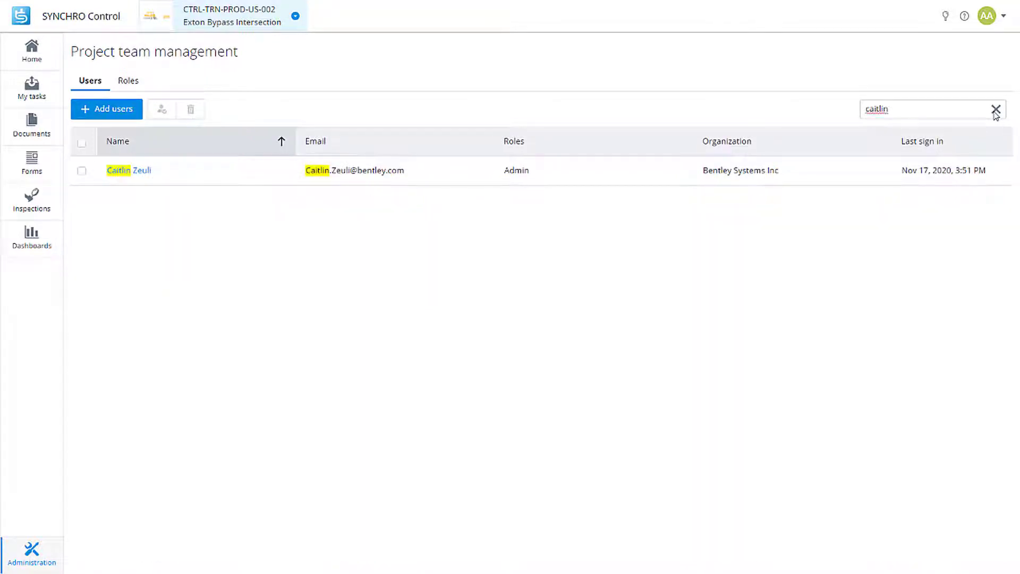
key(BackSpace)
key(BackSpace)
key(BackSpace)
key(BackSpace)
key(BackSpace)
key(BackSpace)
key(BackSpace)
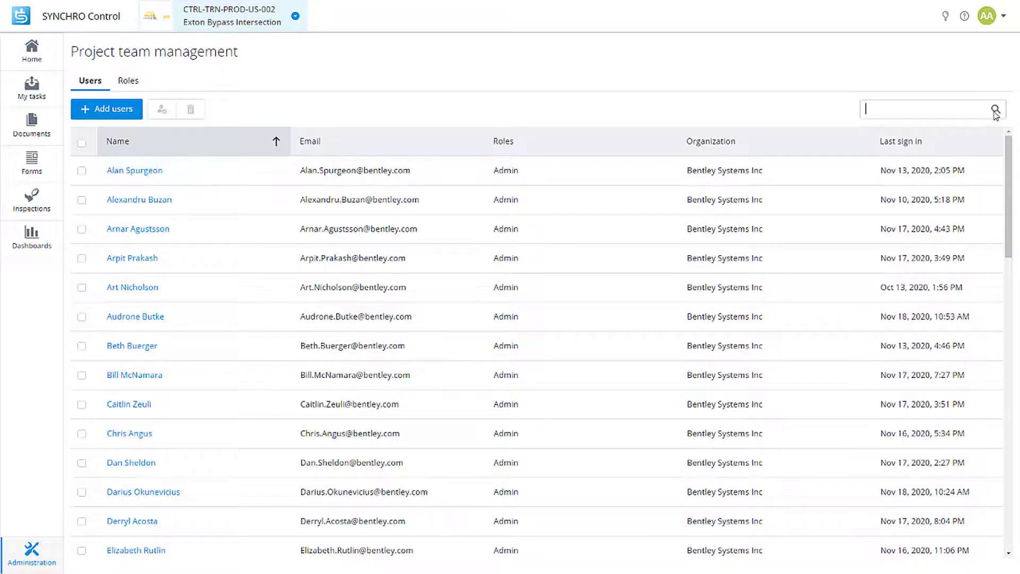
text(john)
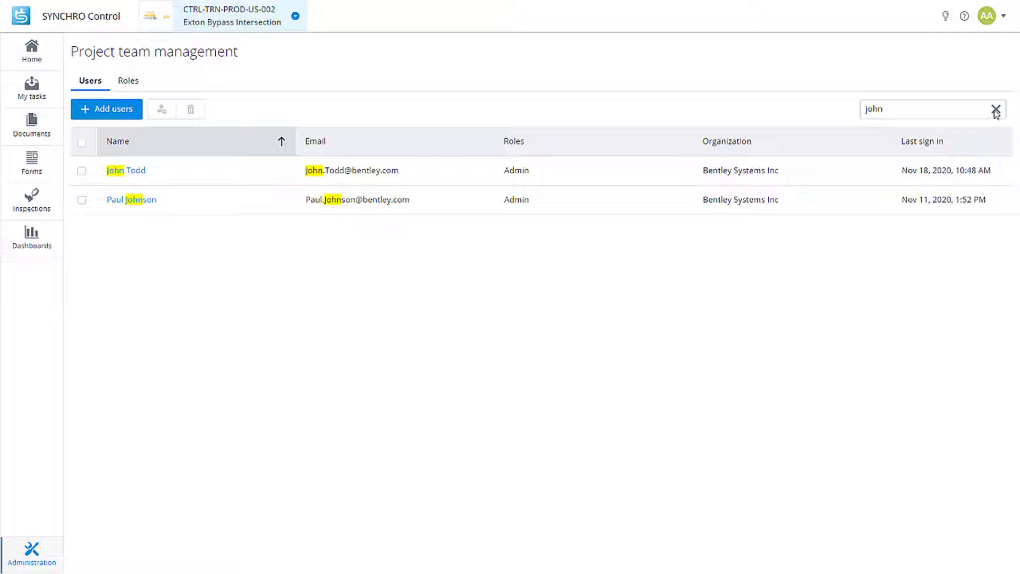
click(995, 111)
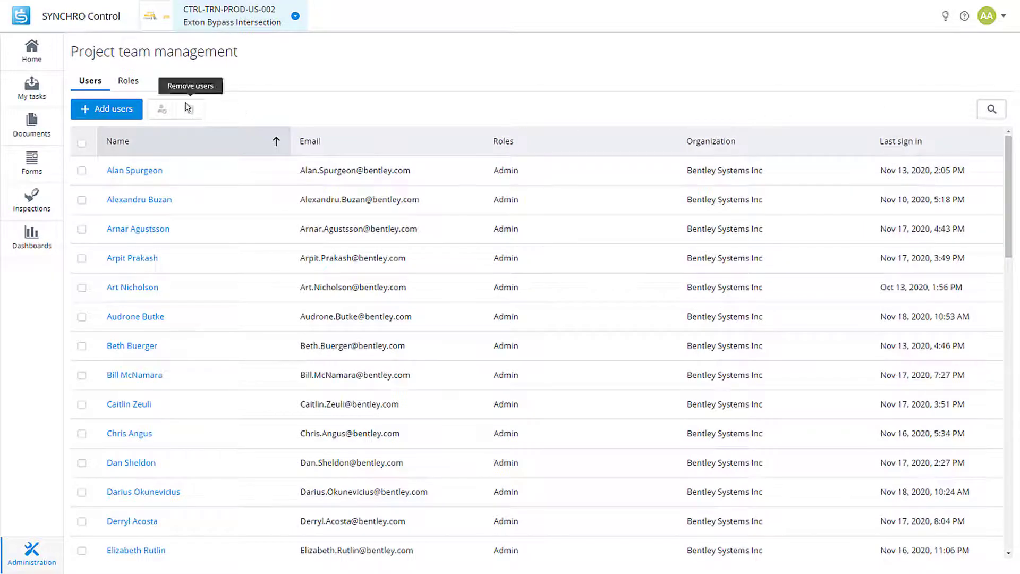
Add a colleague, found by first name, to the project team with the Admin role.
click(111, 116)
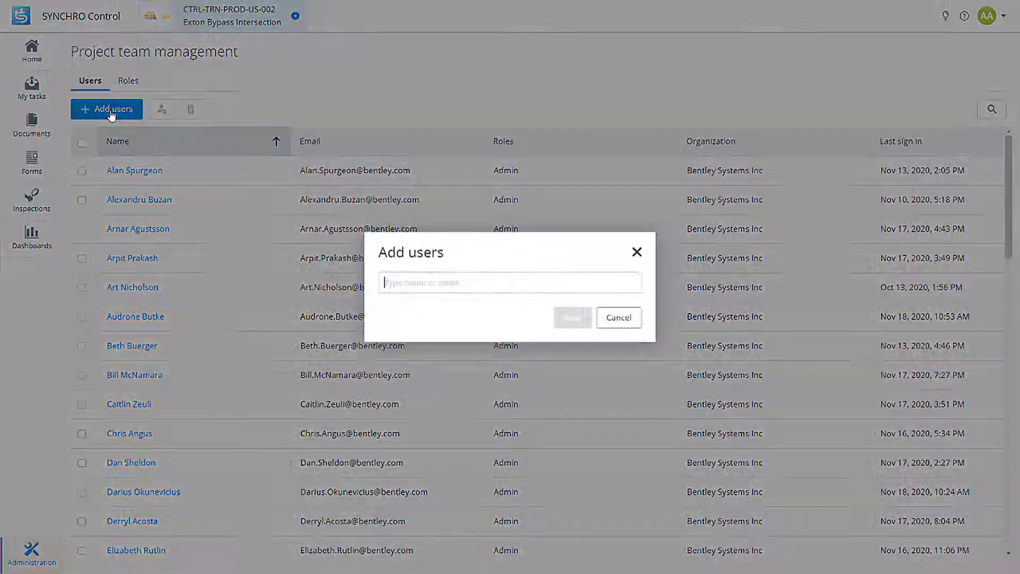
text(corey)
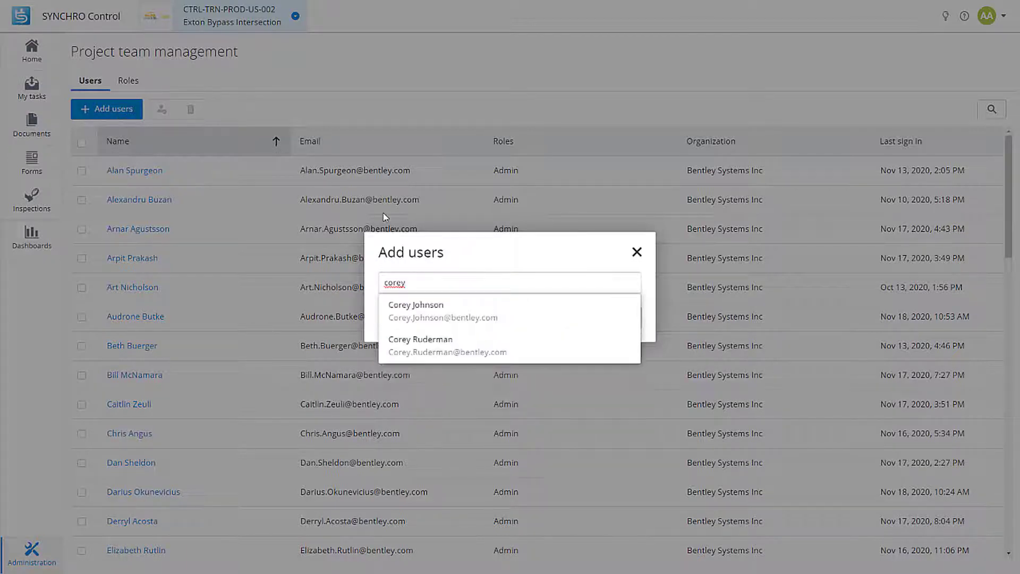
click(472, 319)
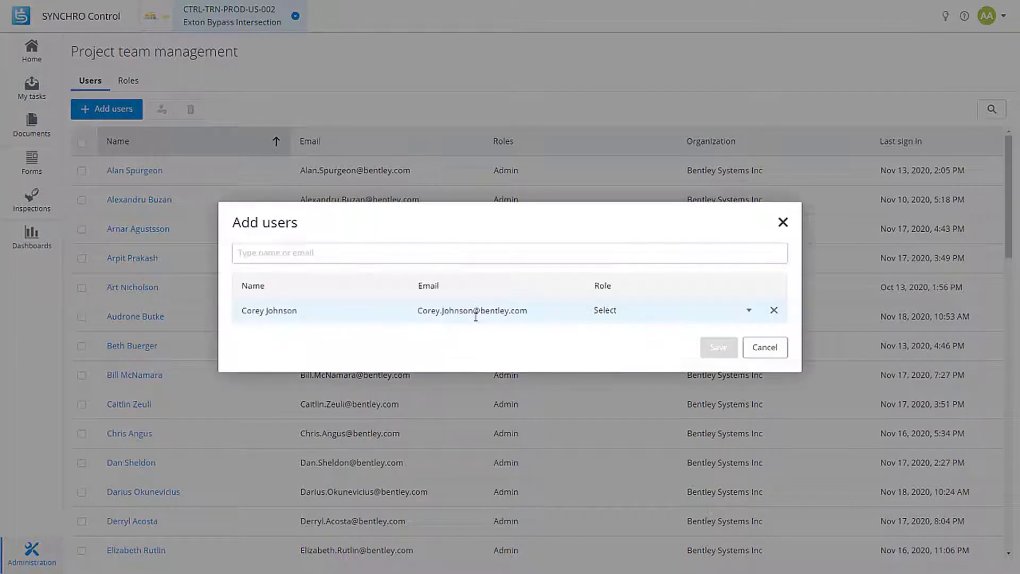
click(623, 309)
click(620, 378)
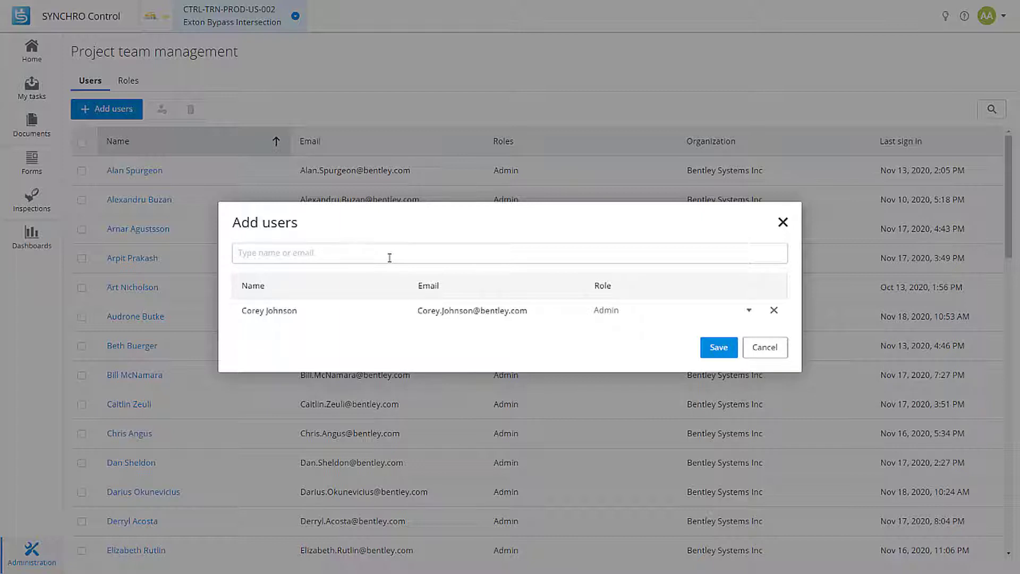
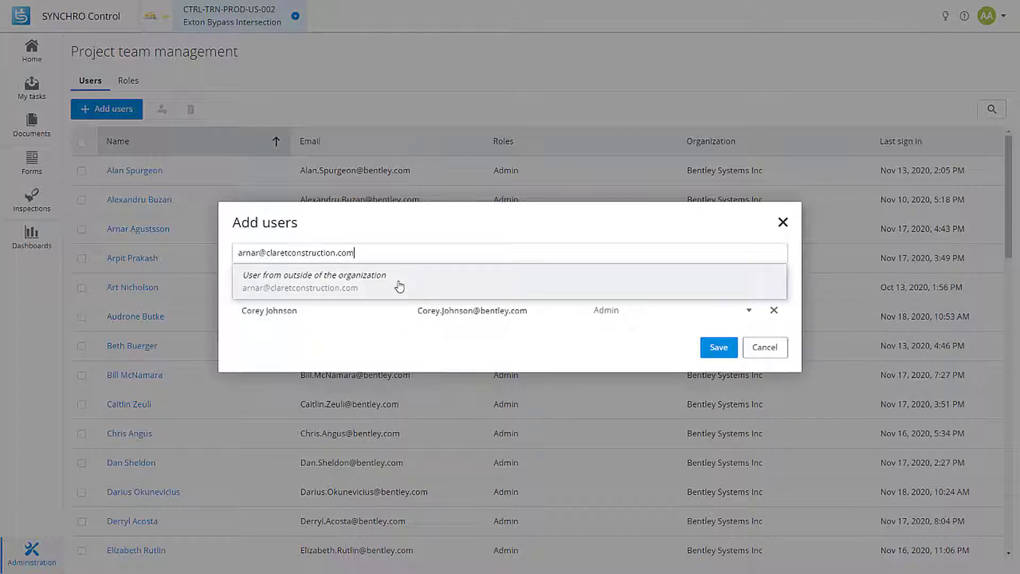
Invite an external Claret Construction e-mail address as a Contributor and save both new users.
click(400, 287)
click(646, 330)
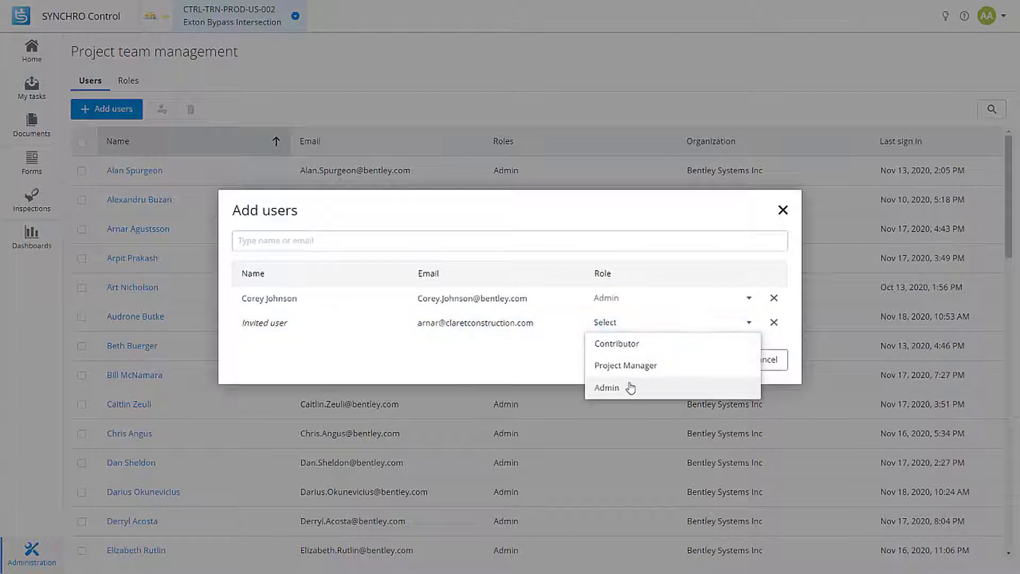
click(635, 344)
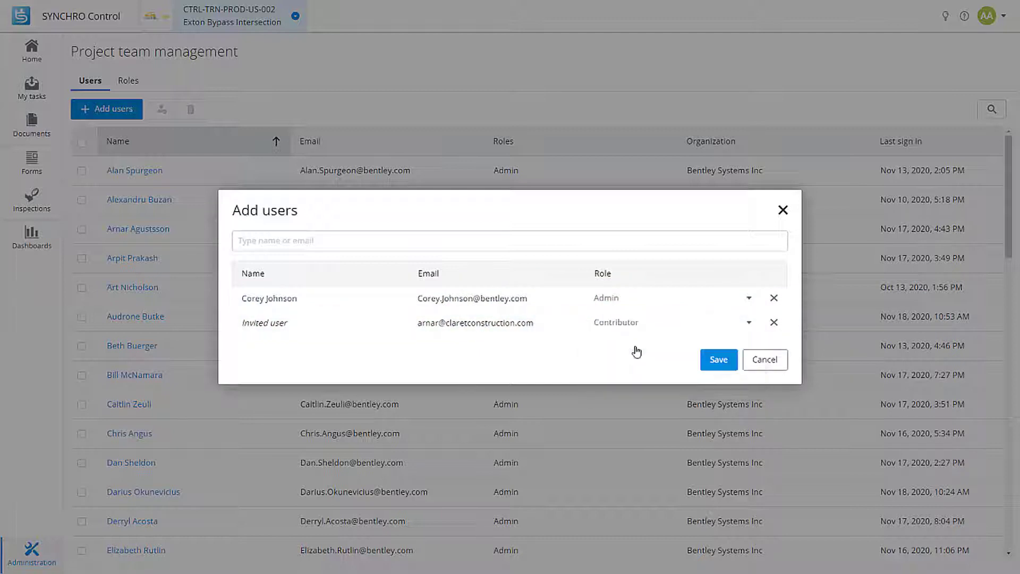
click(717, 362)
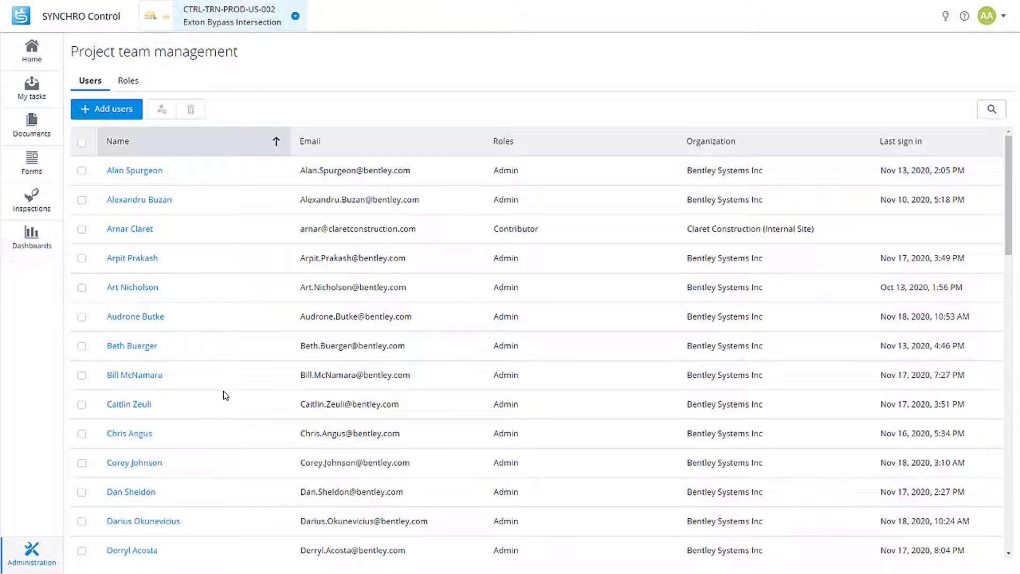
Give two selected team members the Project Manager and Contributor roles alongside Admin.
click(82, 463)
click(82, 288)
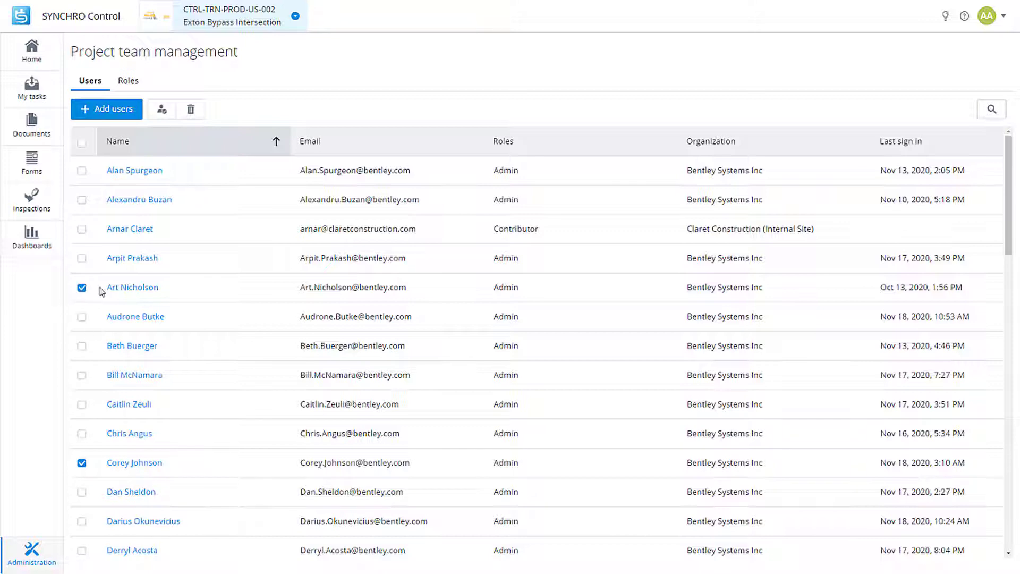
click(162, 111)
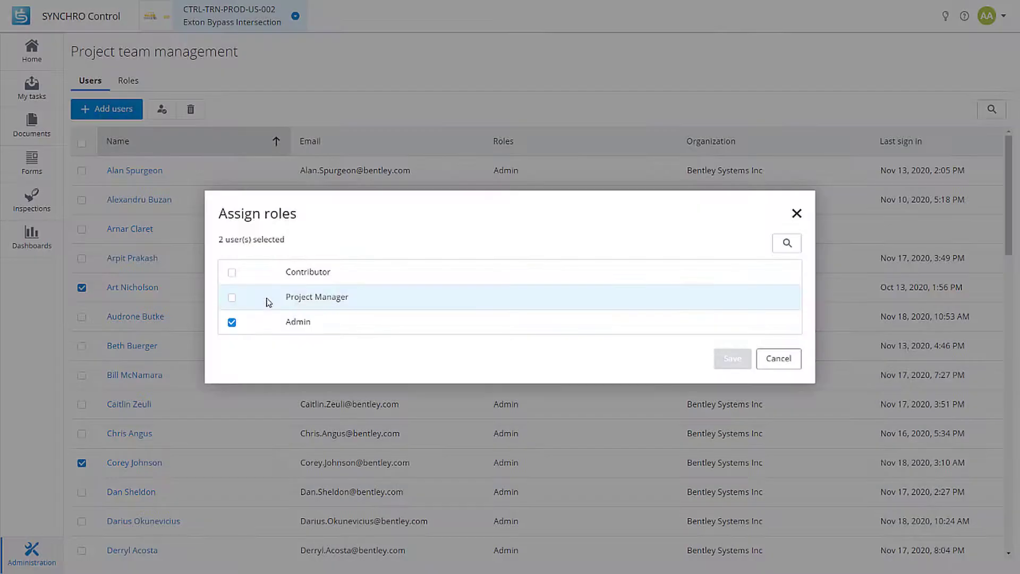
click(231, 298)
click(231, 273)
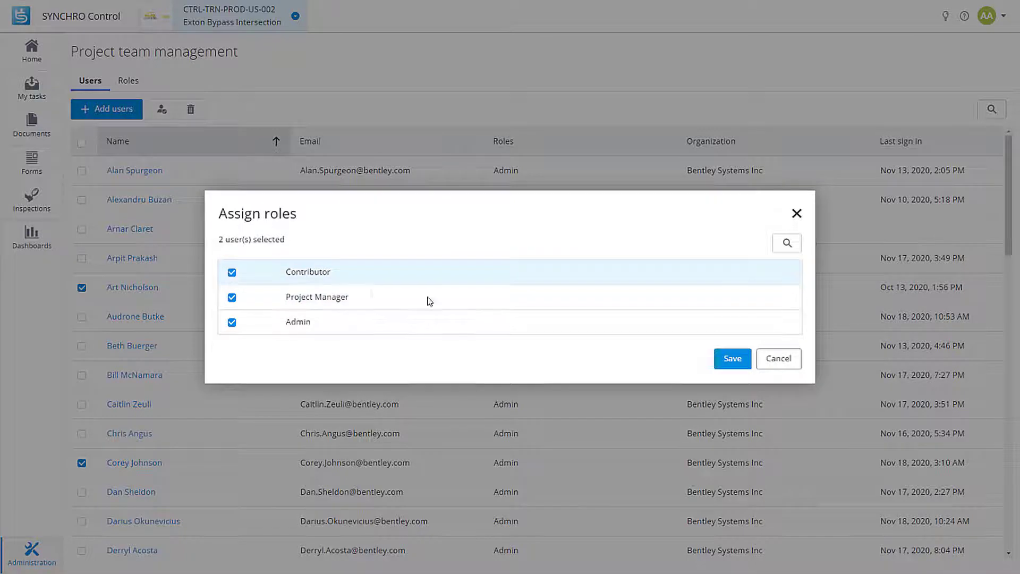
click(733, 359)
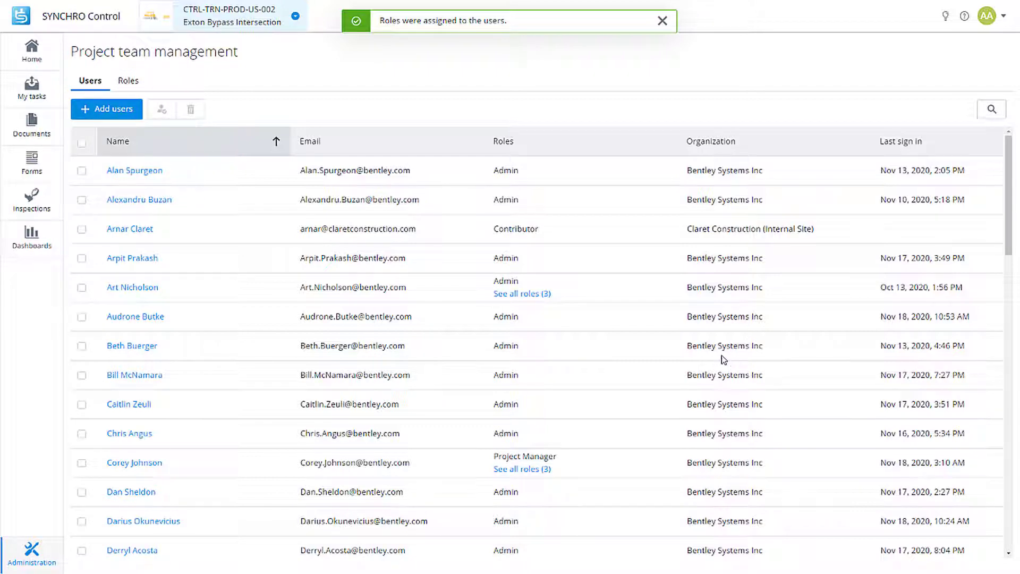
Review a member's three roles, then delete the invited Claret Construction user from the team.
click(517, 295)
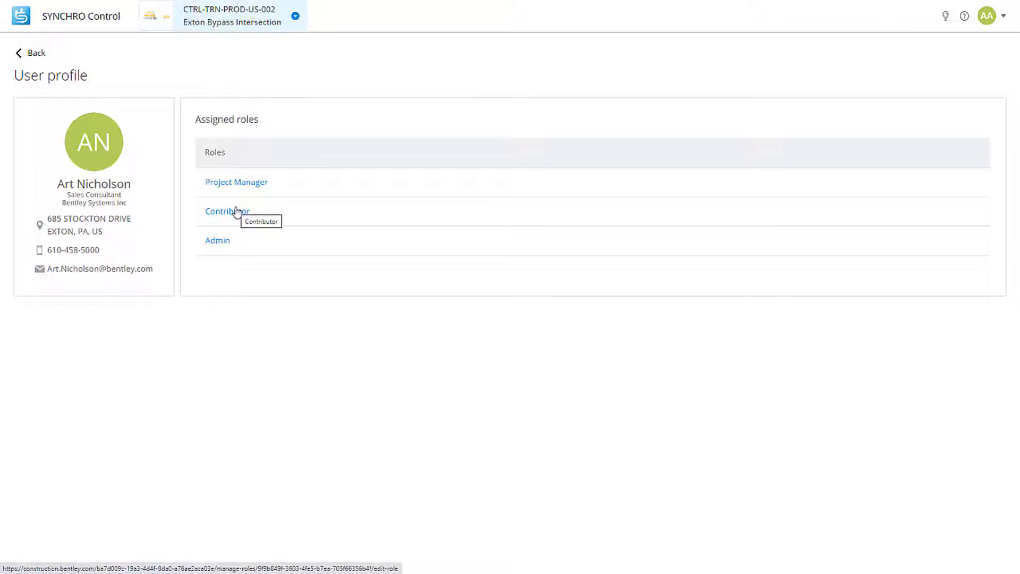
click(37, 52)
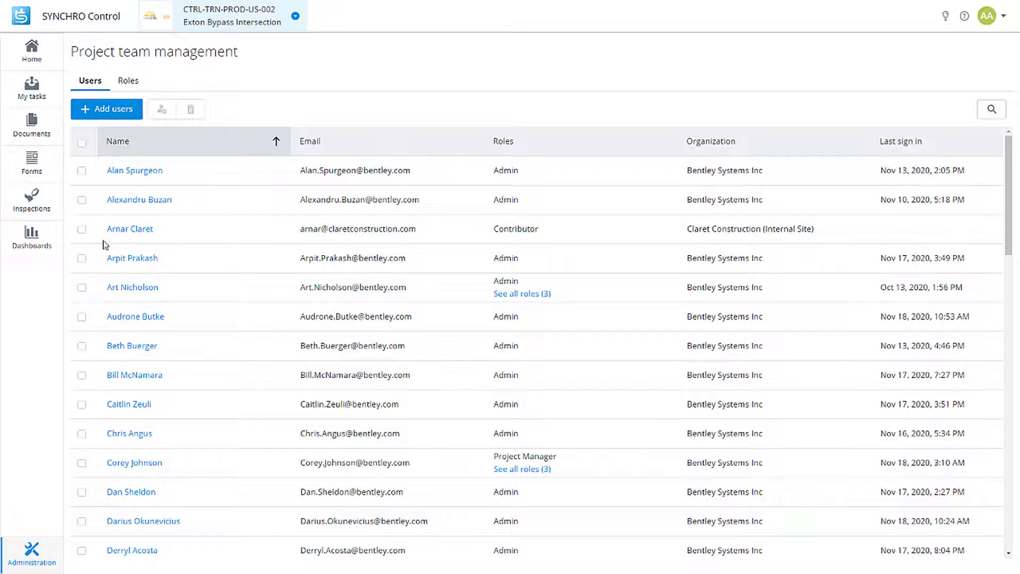
click(83, 232)
click(191, 110)
click(617, 319)
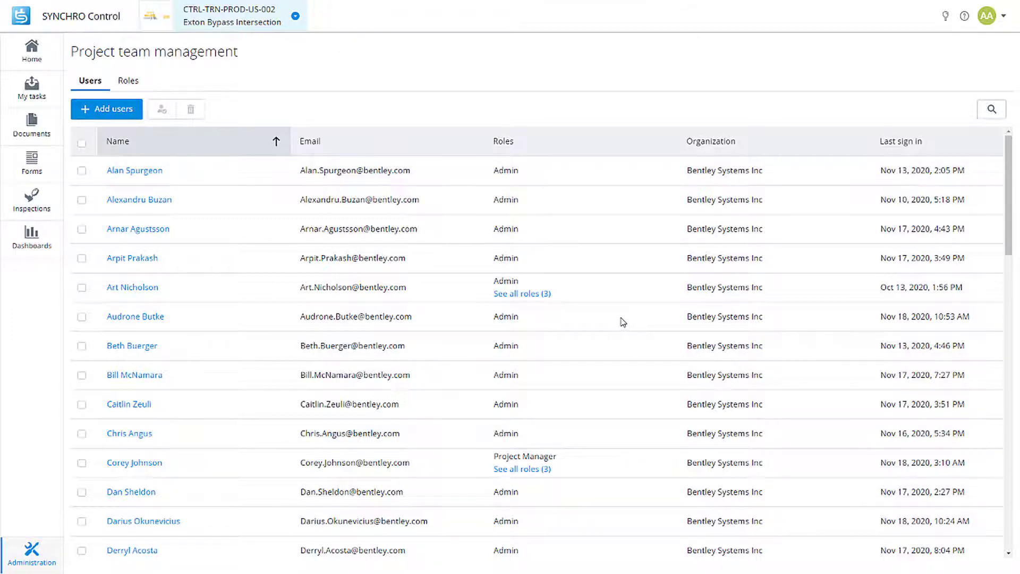
click(277, 144)
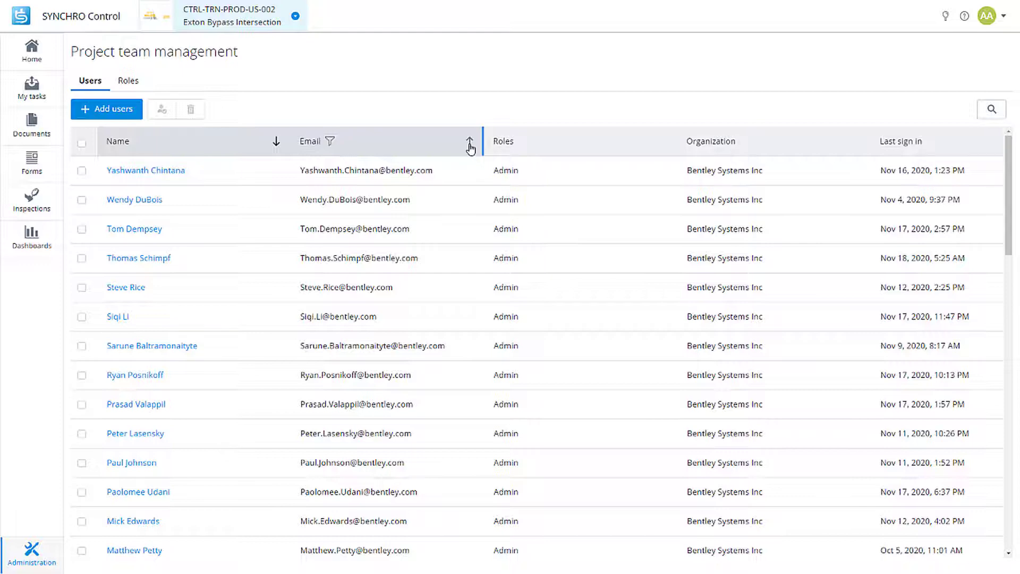
click(276, 142)
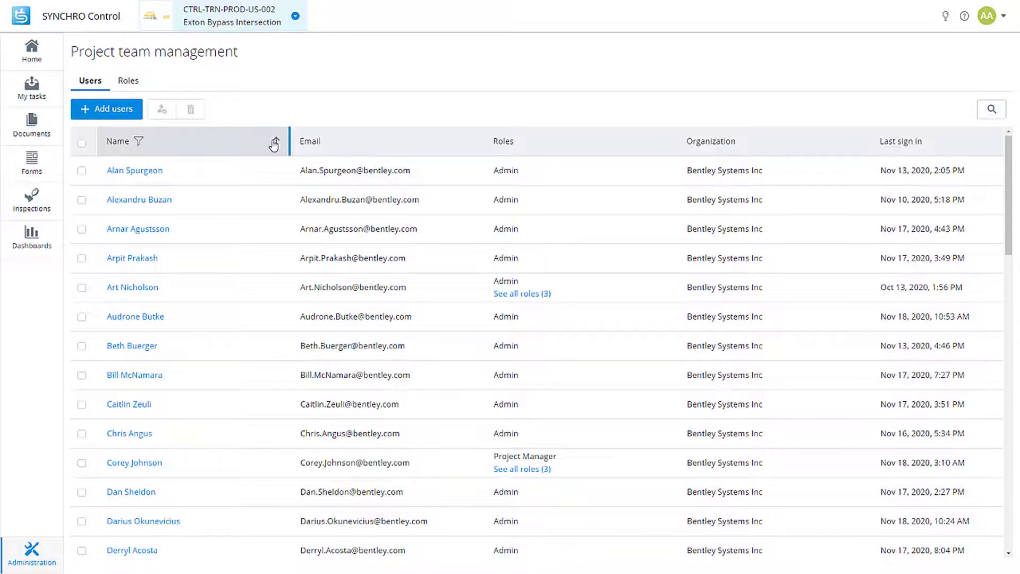
Show the Roles list: Admin (50 users), Contributor (2), Project Manager (2).
click(128, 81)
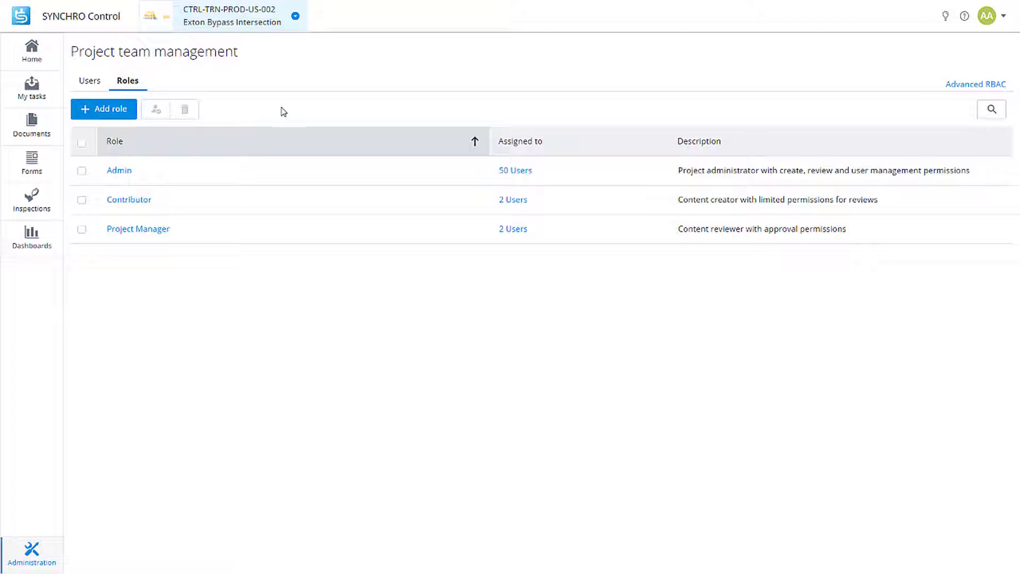
Remove both assigned users from the Contributor role, leaving it with 0 users.
click(515, 206)
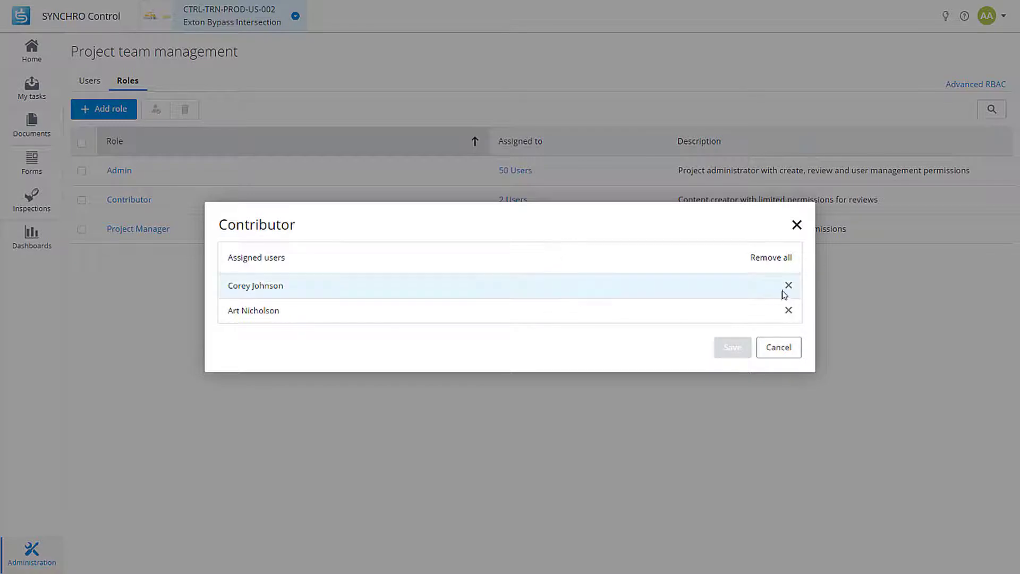
click(781, 260)
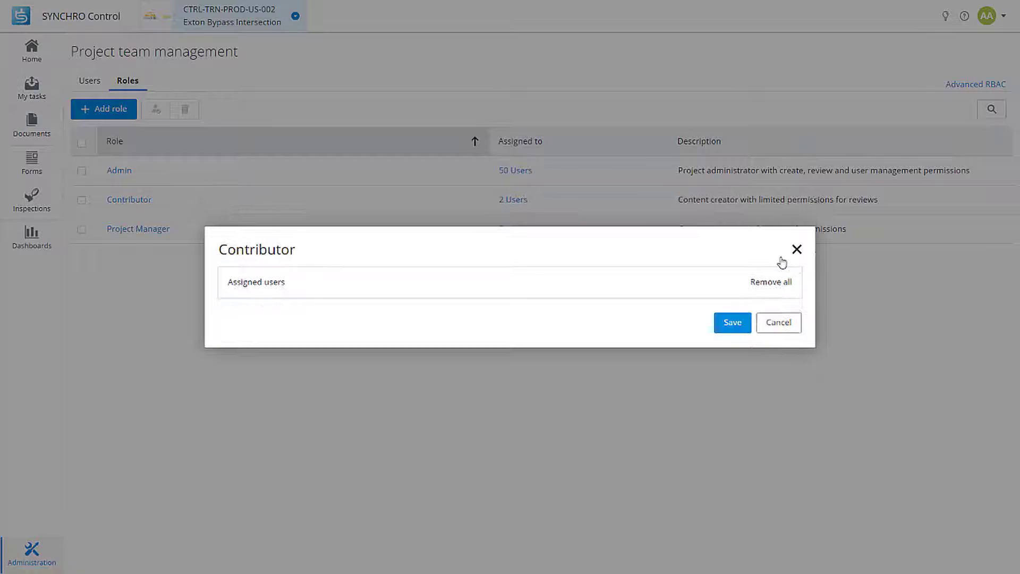
click(732, 321)
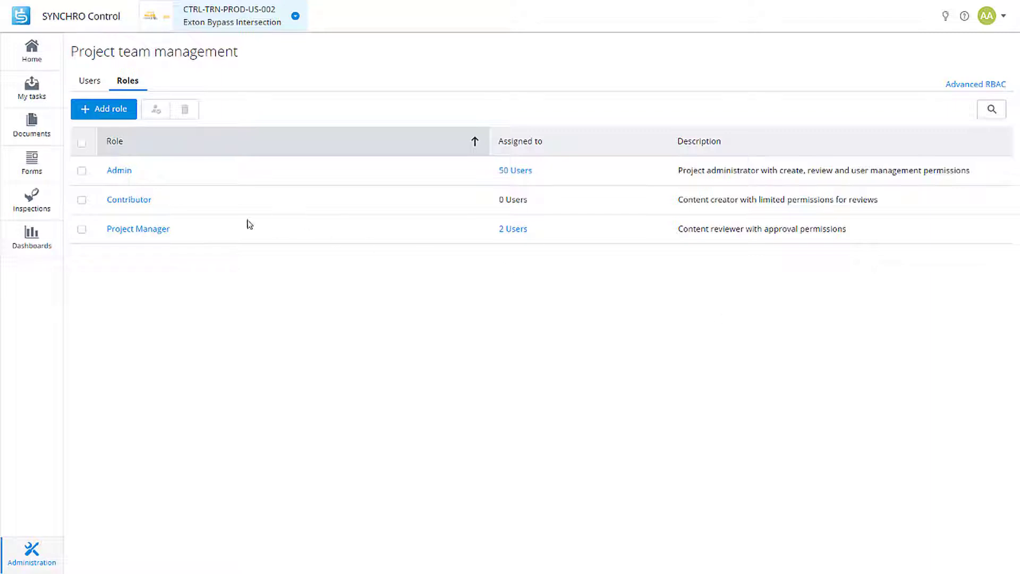
Open the Manage role page for Contributor, showing Access 4/5, Administration 0/5, Documents 1/2.
click(127, 203)
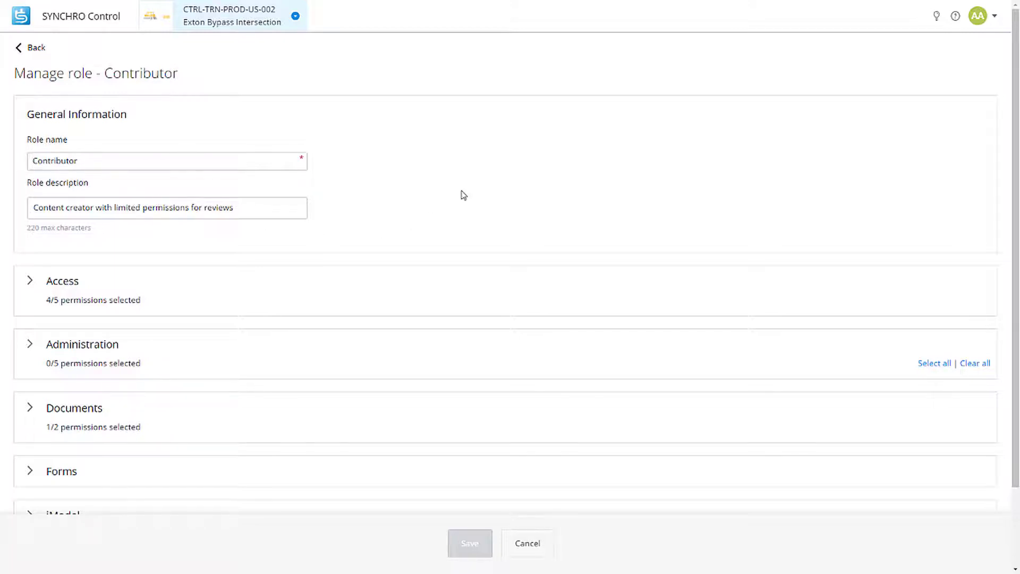
Expand Contributor's Access permissions: Control, 4D review, Field and Guest granted, 4D not.
scroll(273, 255, down, 1)
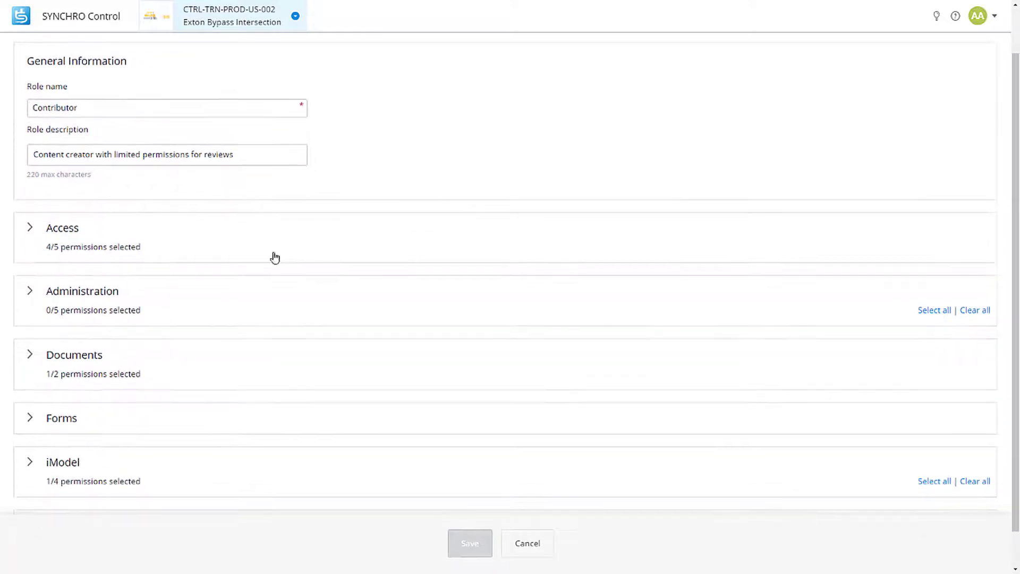
click(224, 243)
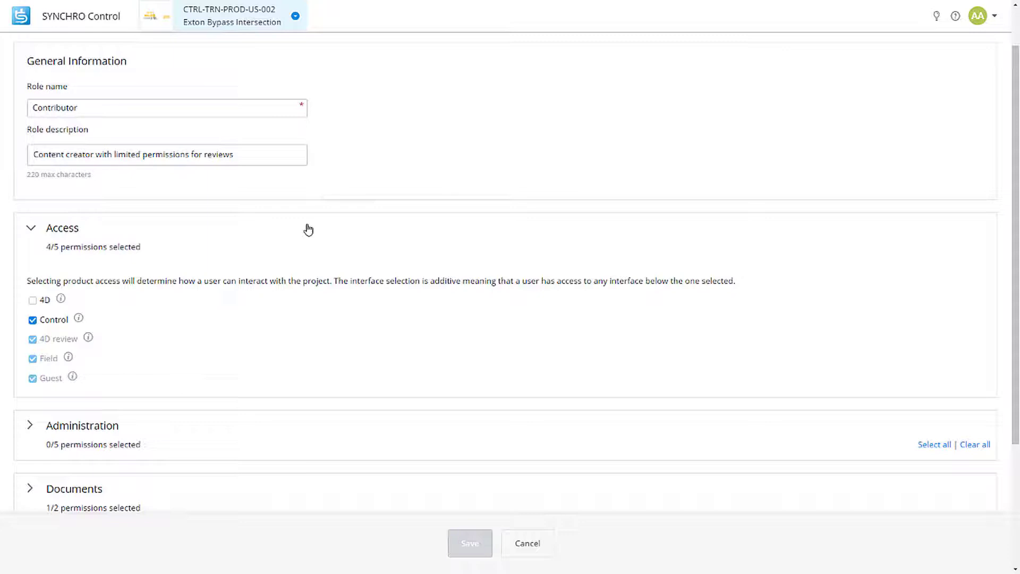
Collapse Access and read Contributor's five unchecked Administration permission descriptions, then collapse Administration.
click(308, 229)
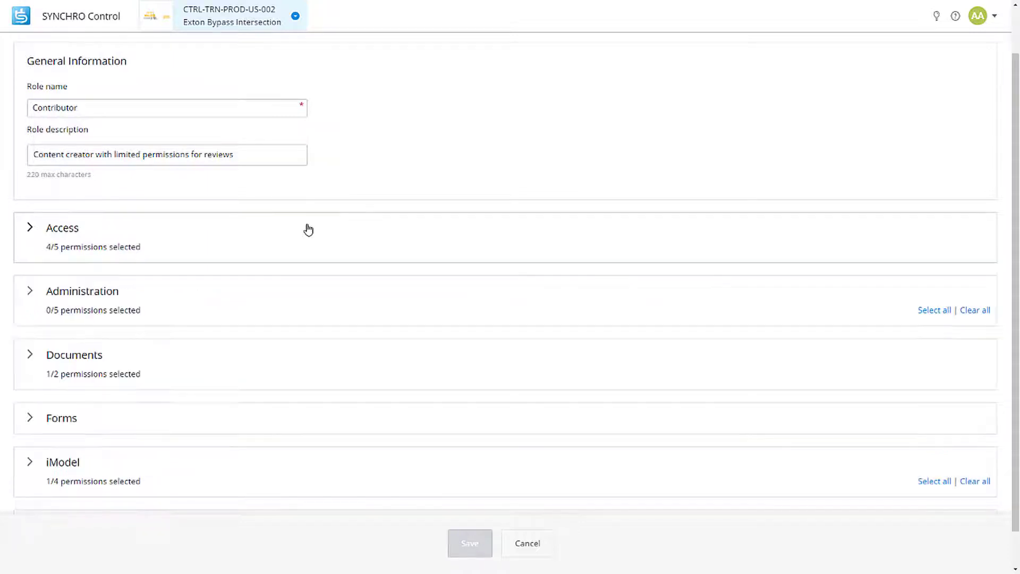
click(312, 305)
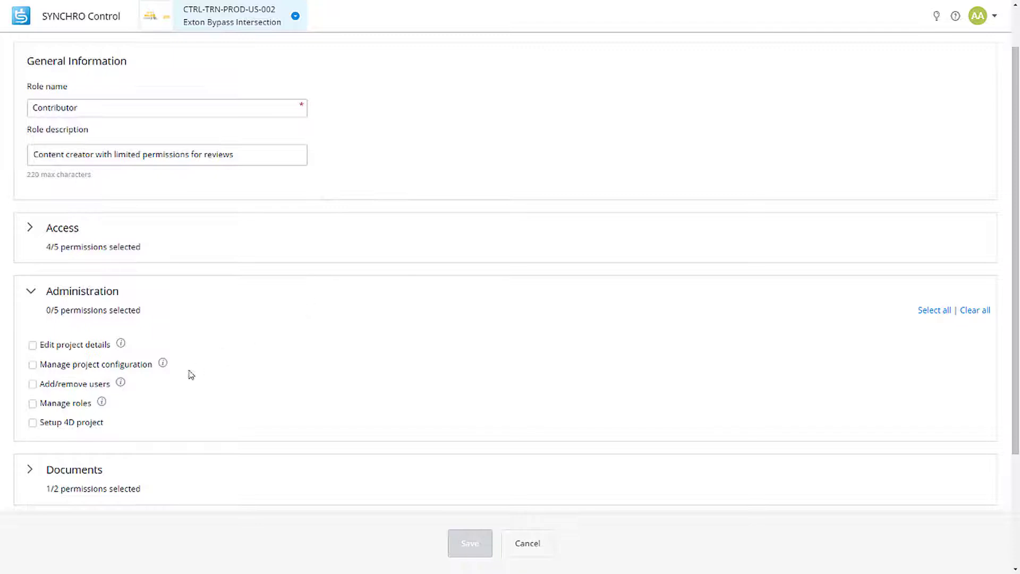
mouse_move(164, 365)
mouse_move(120, 386)
click(178, 288)
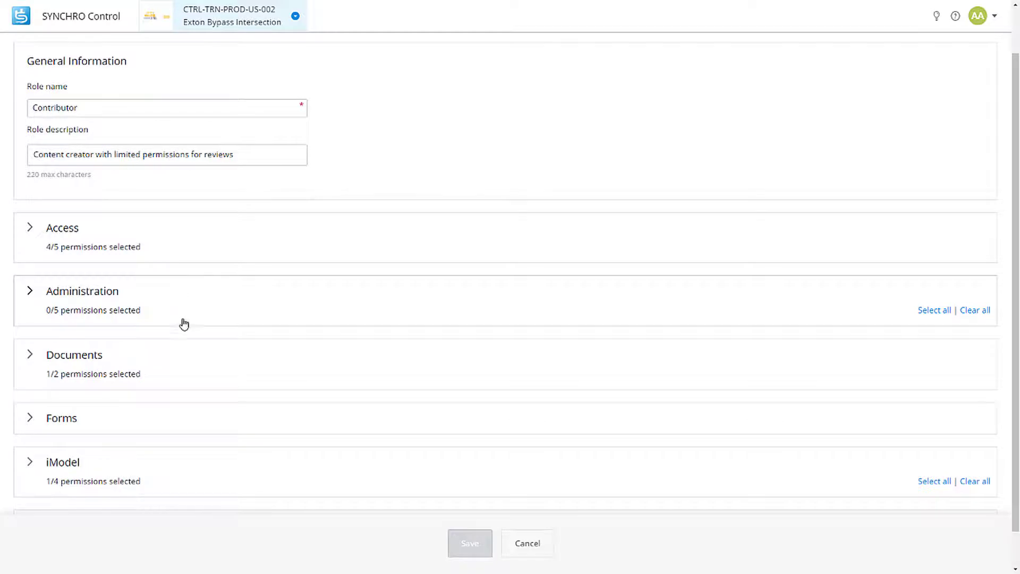
Expand Contributor's Documents permissions: default Read/Write access, no folder-permission management.
click(192, 367)
scroll(193, 367, down, 3)
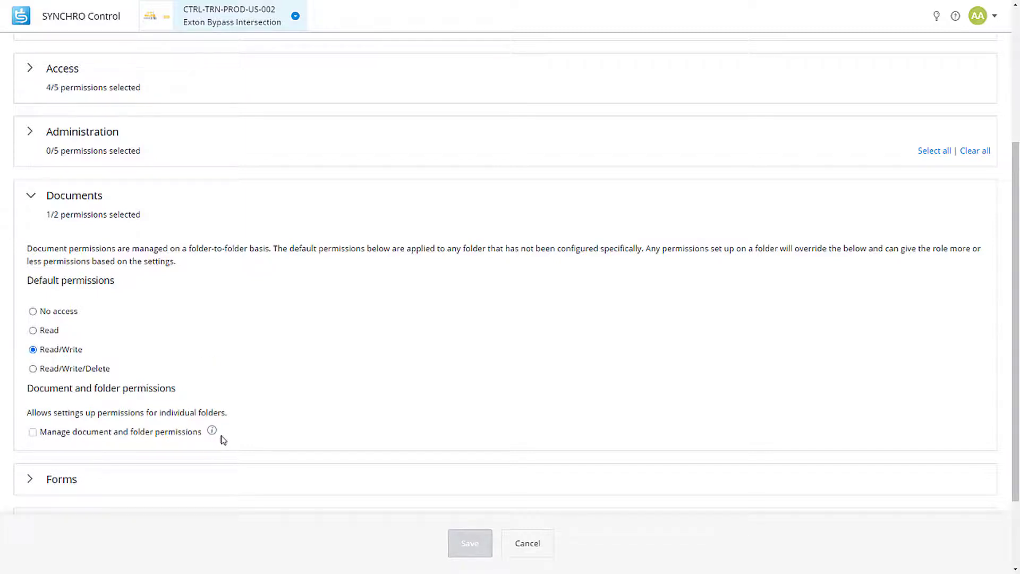
mouse_move(212, 435)
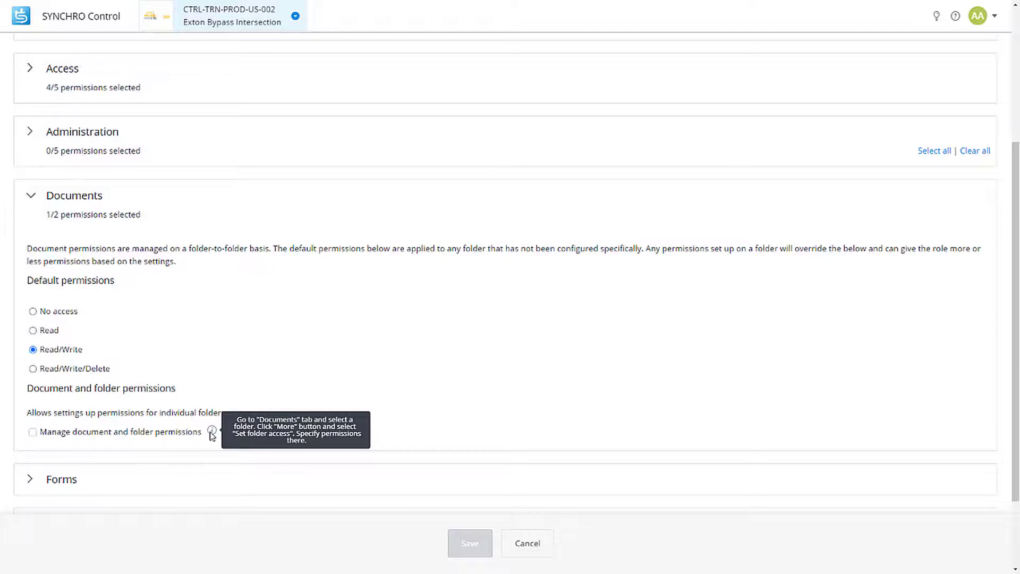
Collapse Documents and expand Forms to show Contributor's Daily Log, Observation, RFI and Issue permissions.
click(190, 195)
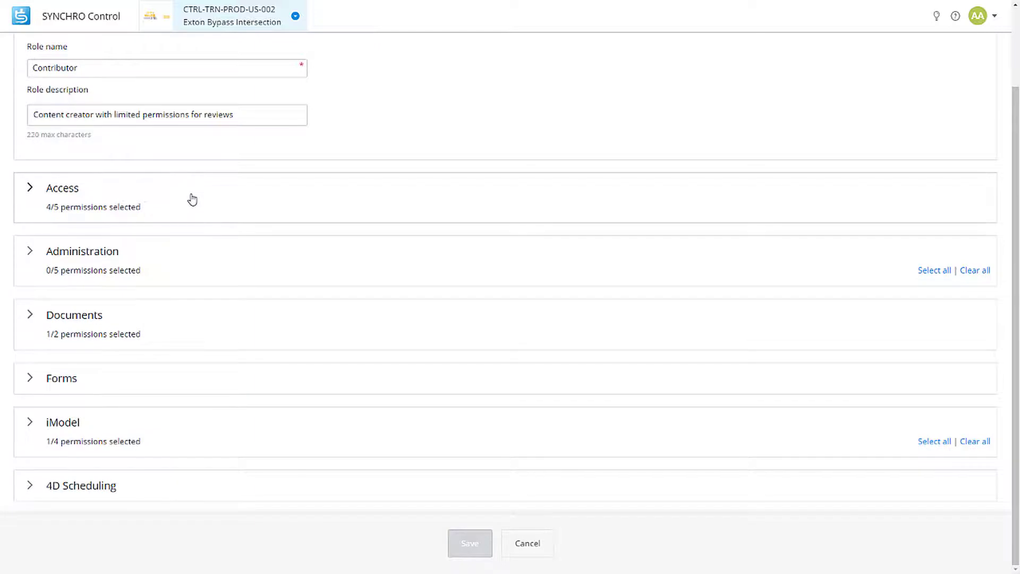
click(189, 379)
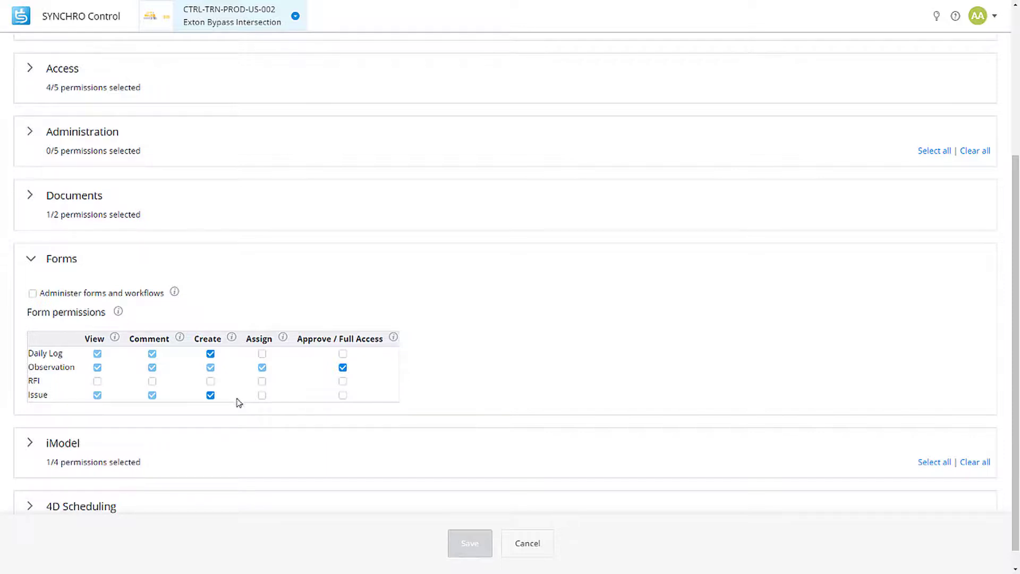
Check the Comment and View permission explanations, then fold the Forms section away.
mouse_move(182, 343)
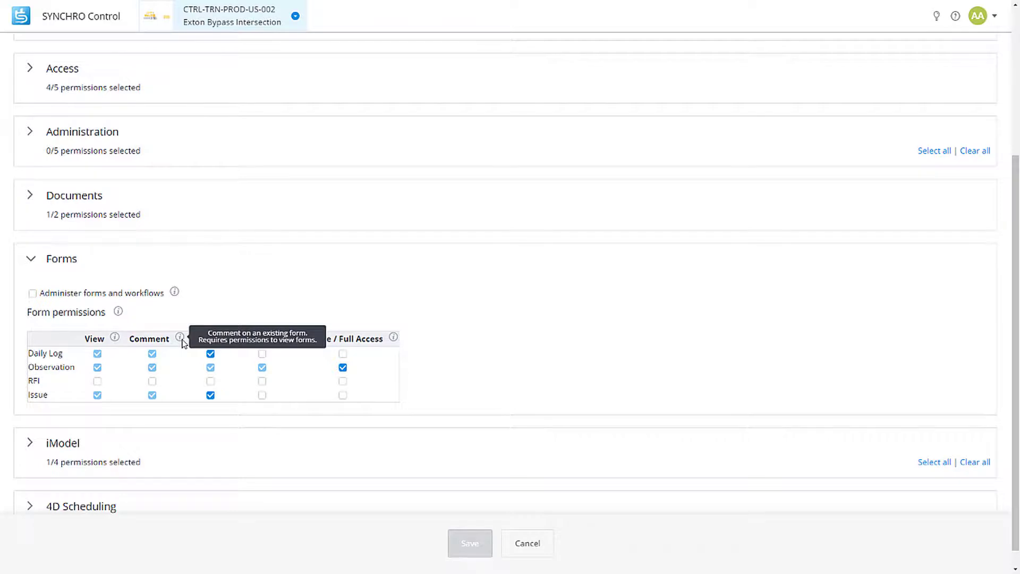
mouse_move(115, 344)
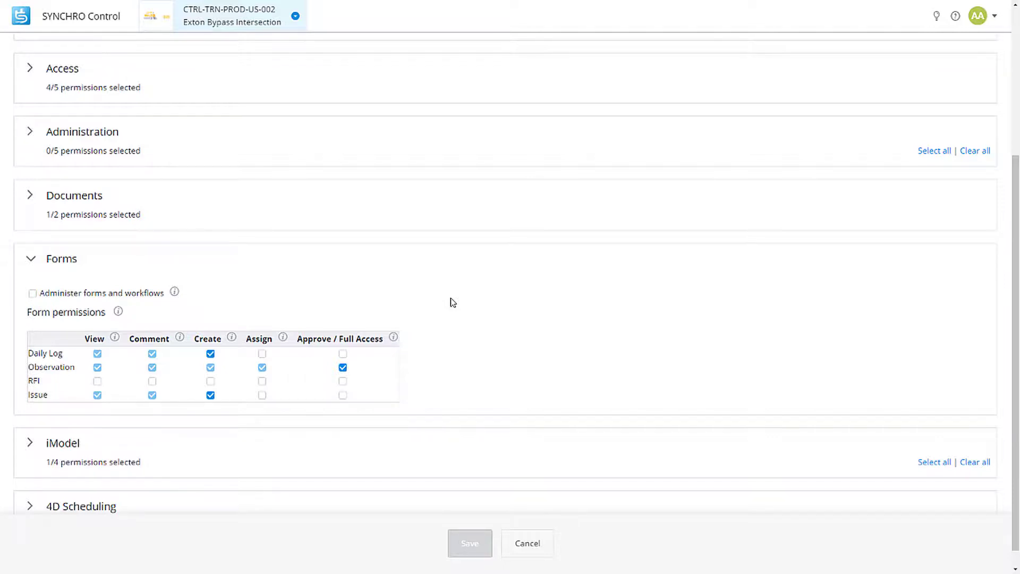
click(452, 259)
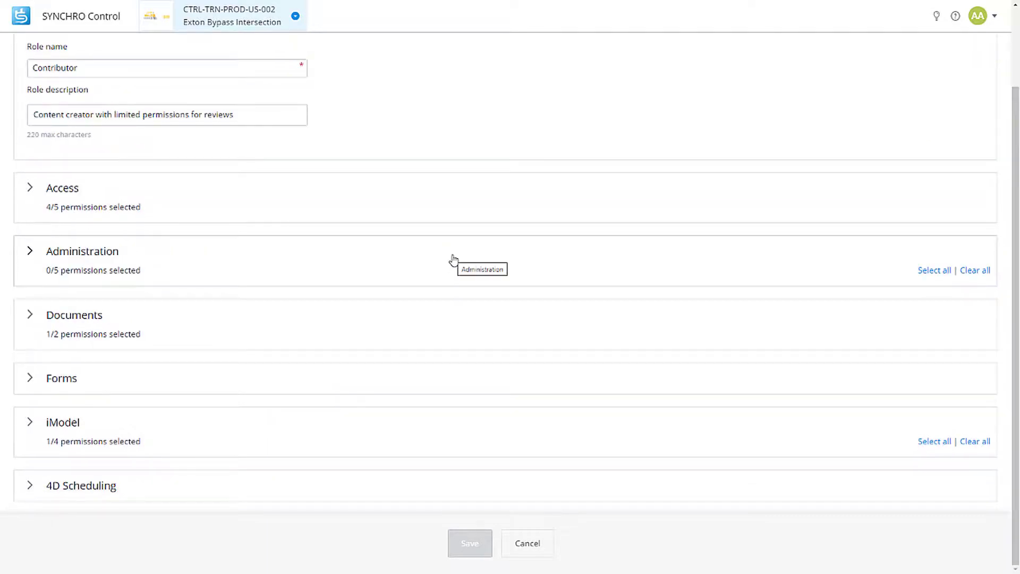
click(443, 431)
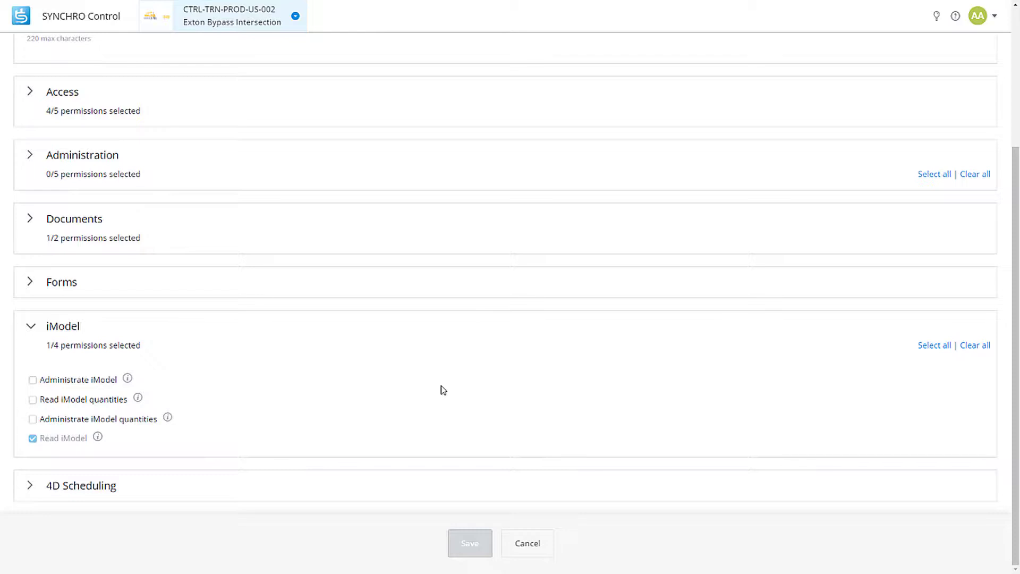
click(449, 326)
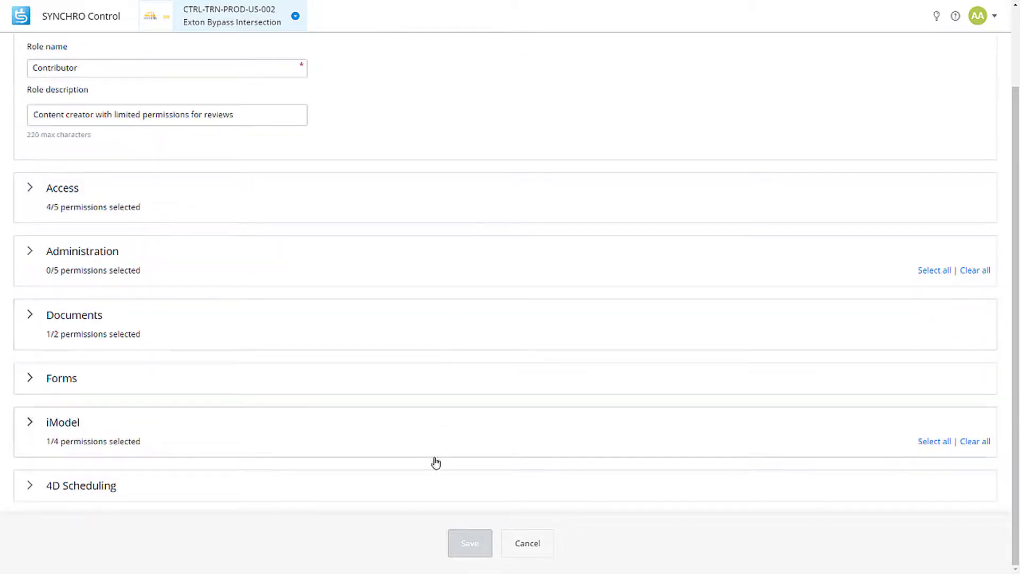
click(433, 495)
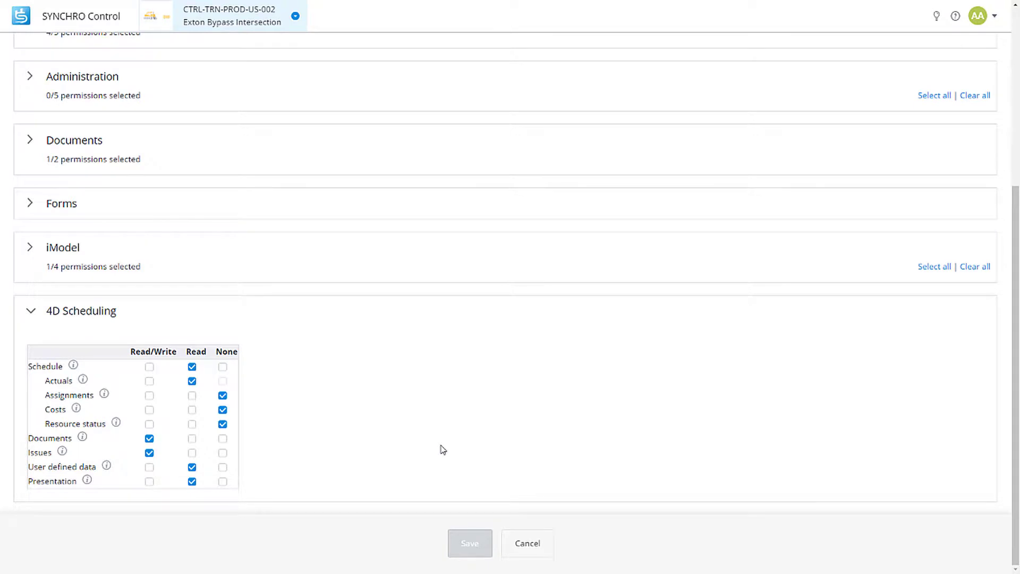
click(272, 313)
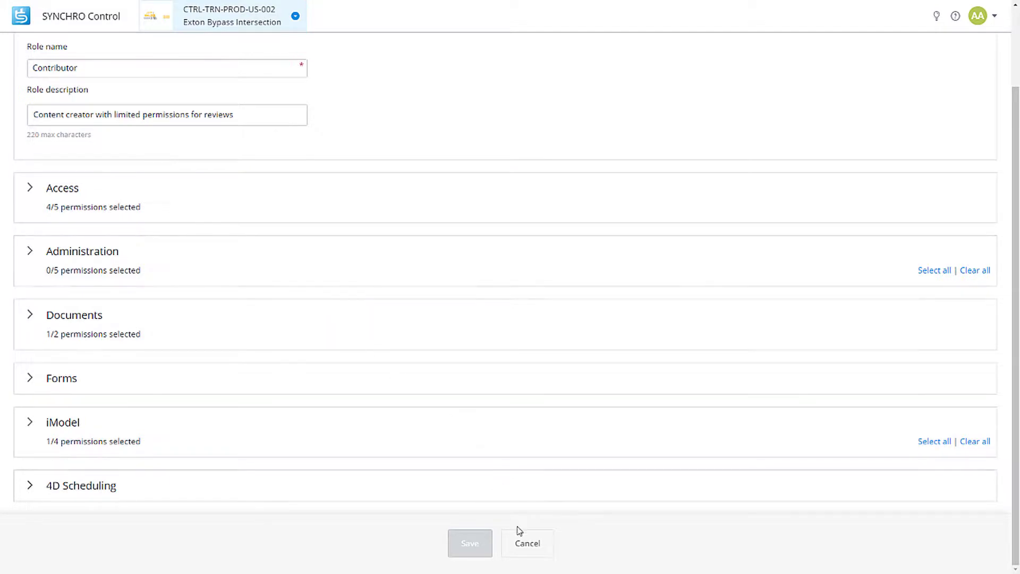
Cancel the Contributor role edit and return to the Roles list.
click(525, 543)
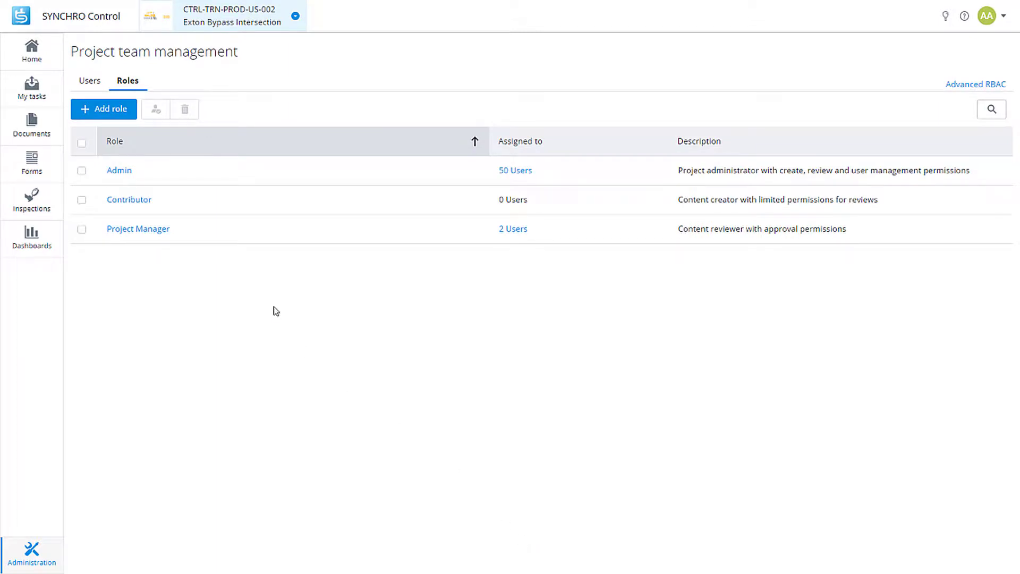
Create a new role named 'Field staff' with permissions copied from Contributor.
click(110, 111)
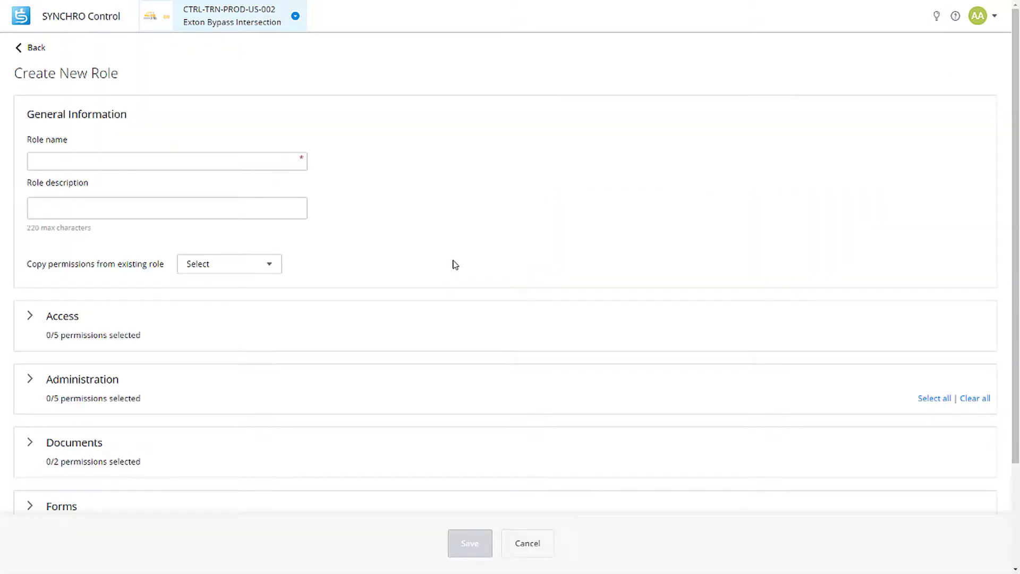
click(209, 170)
text(Field staff)
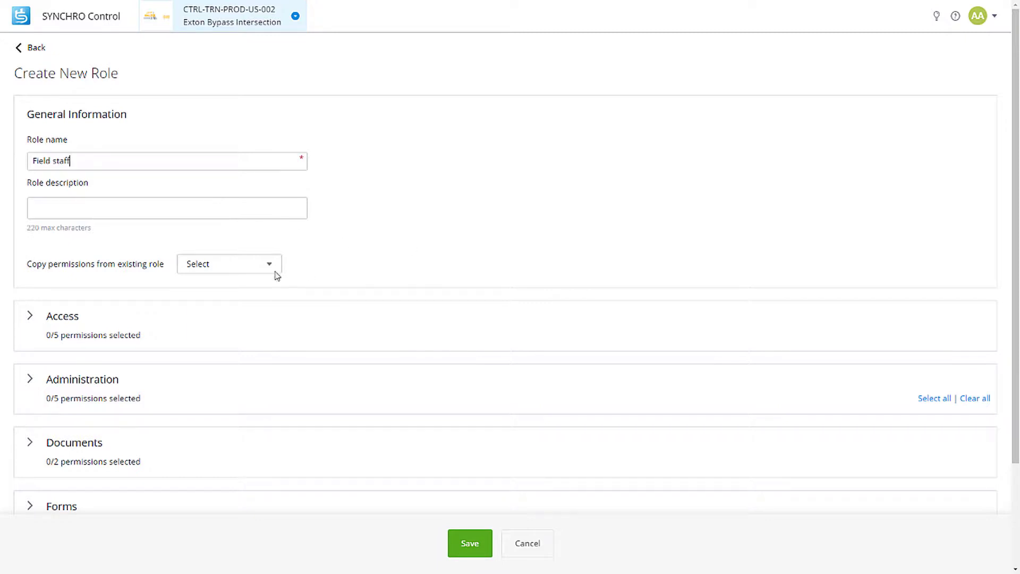
click(239, 266)
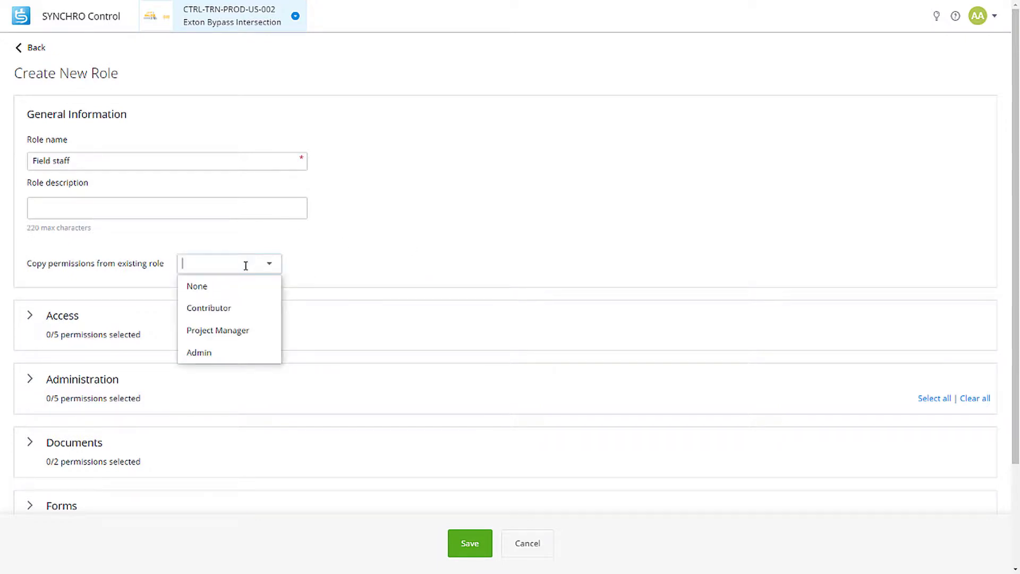
click(242, 312)
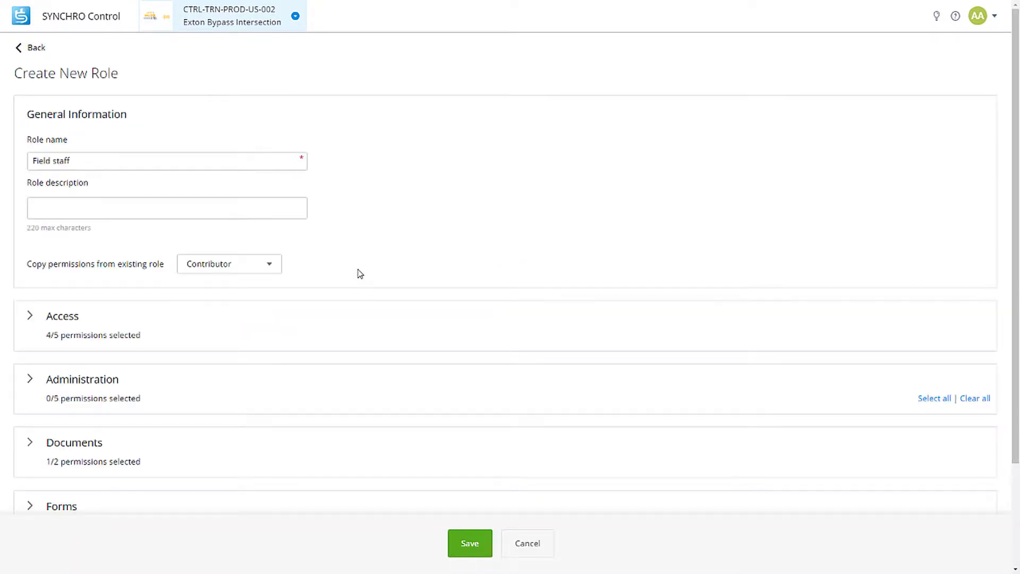
scroll(360, 274, down, 3)
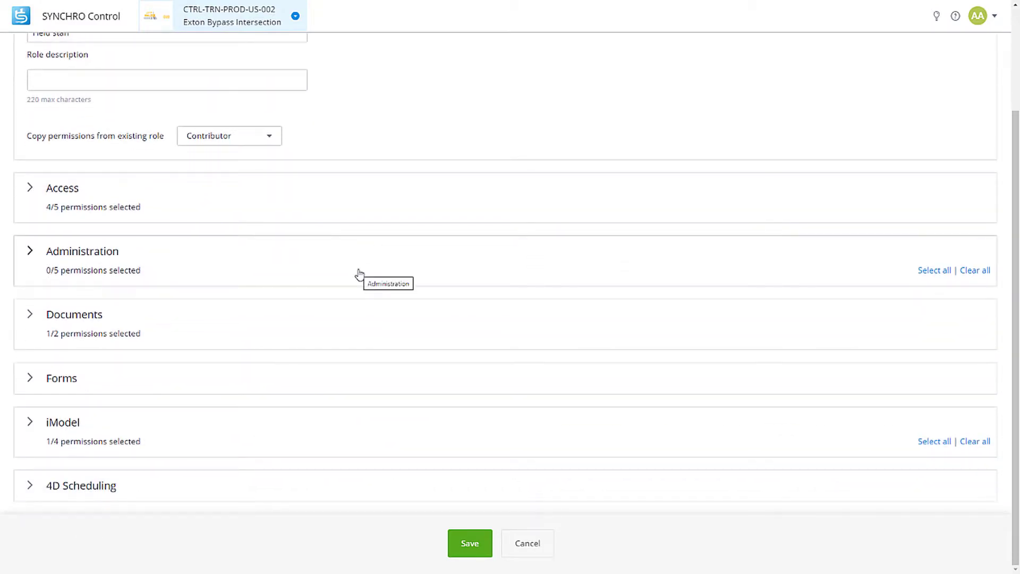
Swap the Field staff role's Control access for Field access and save the role.
click(177, 213)
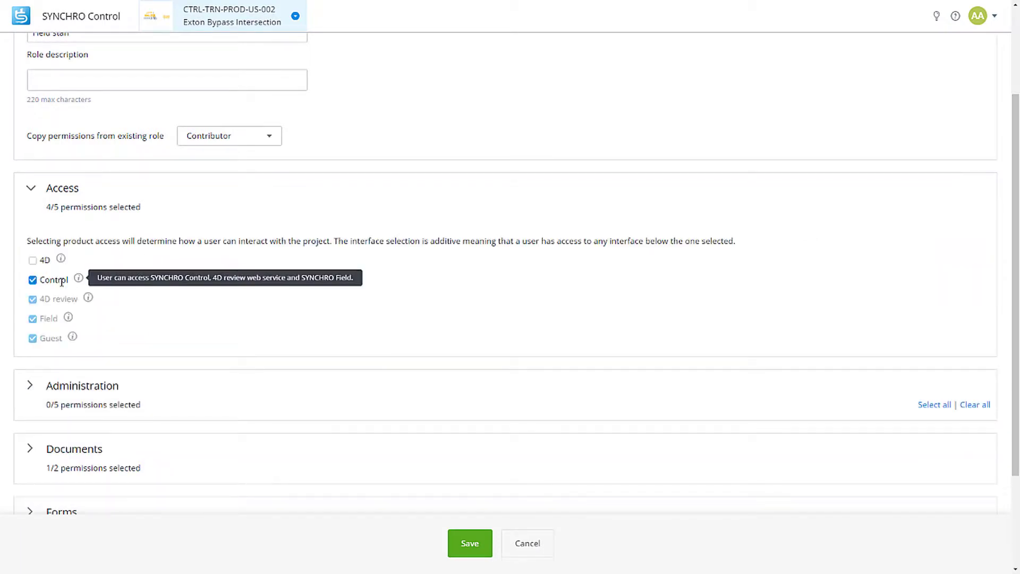
click(33, 280)
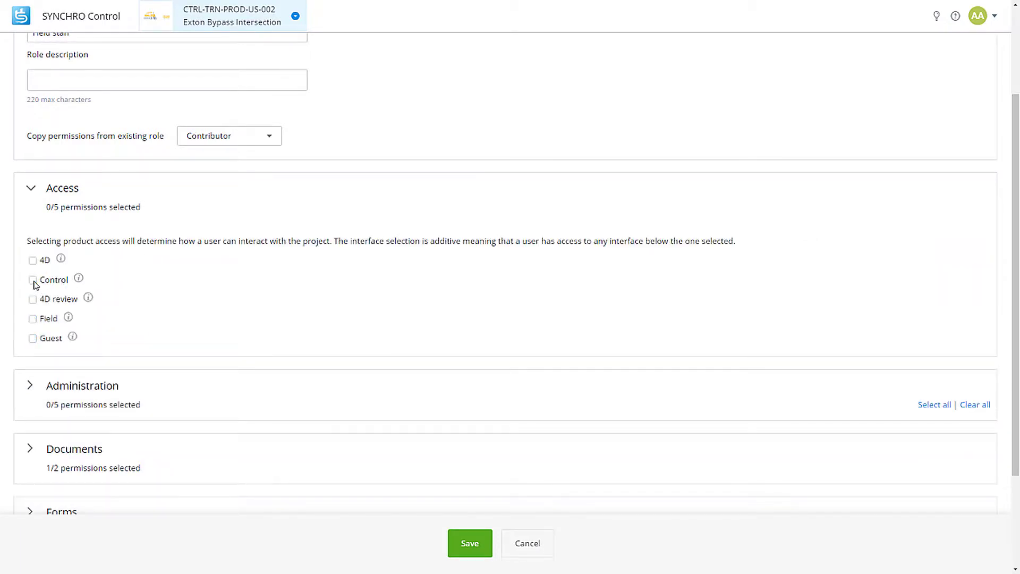
click(33, 318)
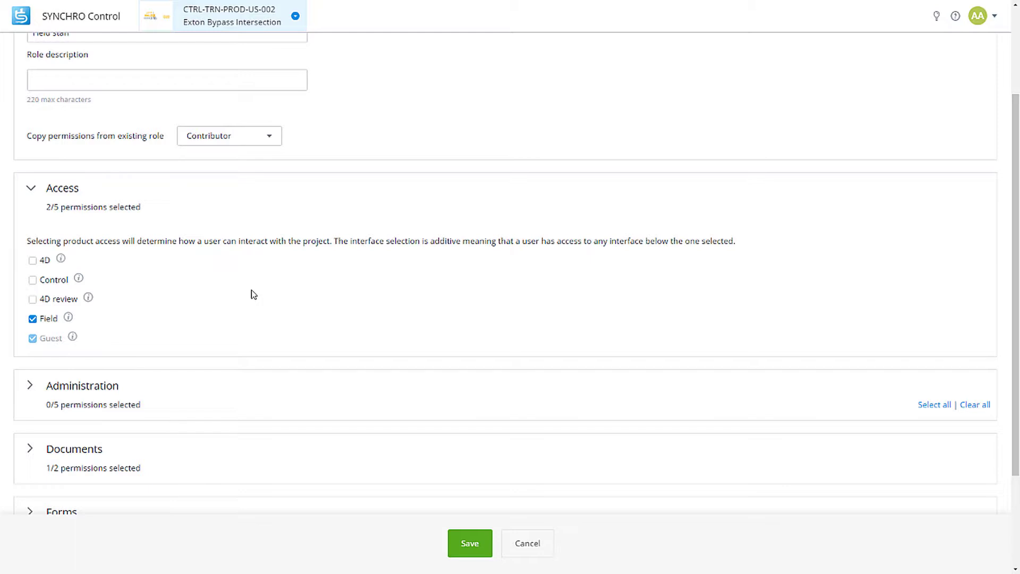
click(470, 544)
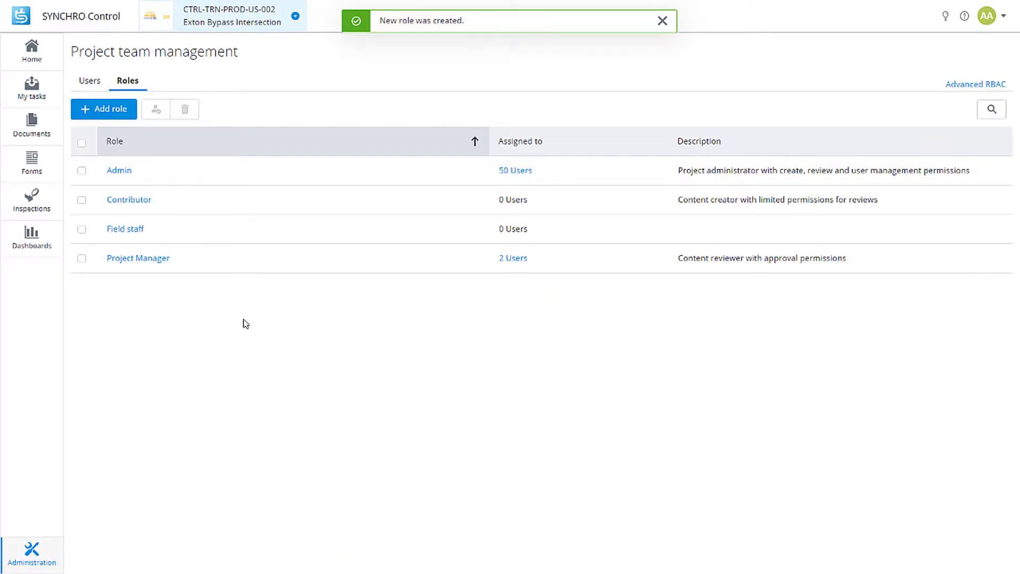
Assign the Field staff role to two users found by name search and save.
click(82, 229)
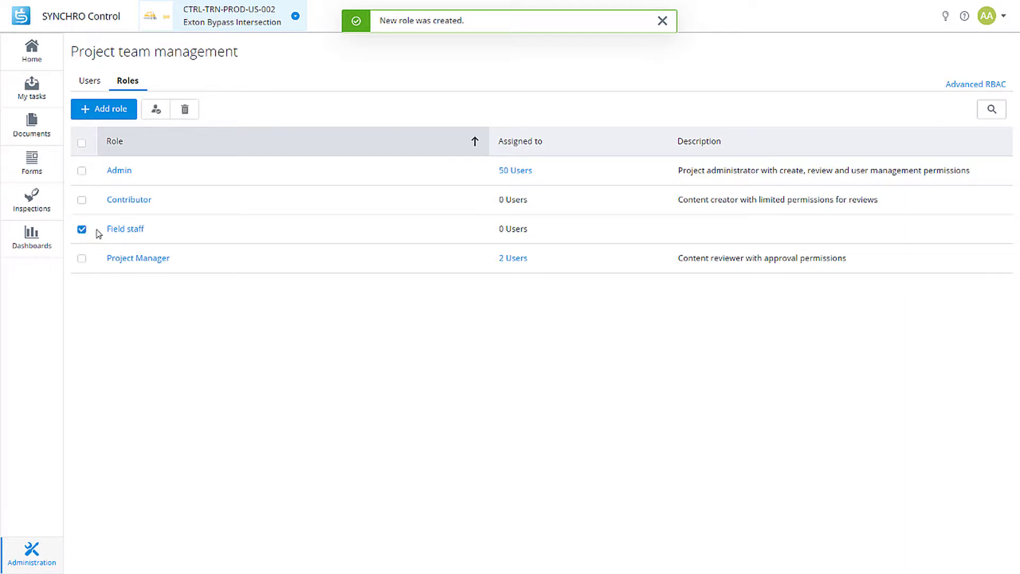
click(153, 112)
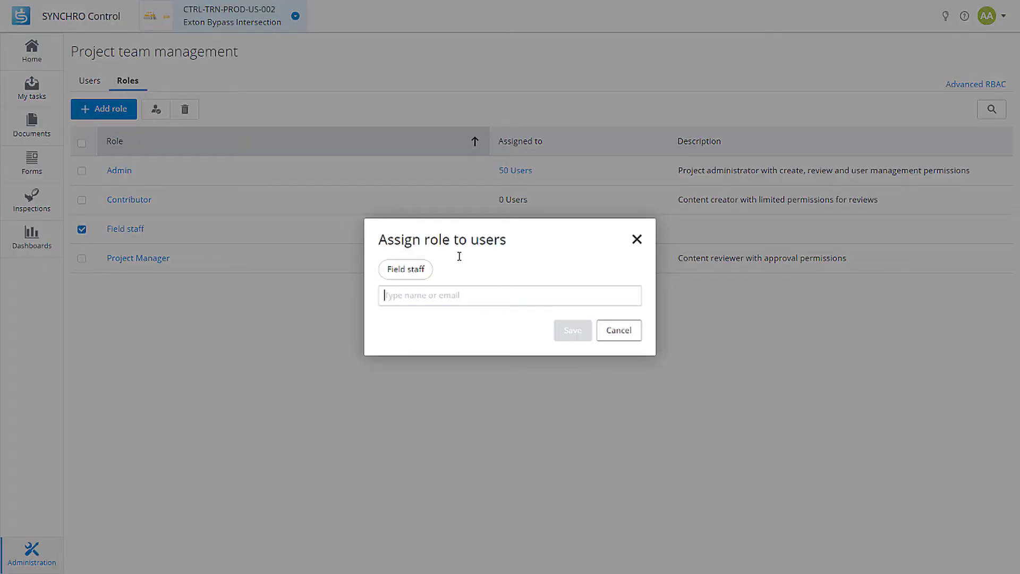
click(477, 294)
text(art nic)
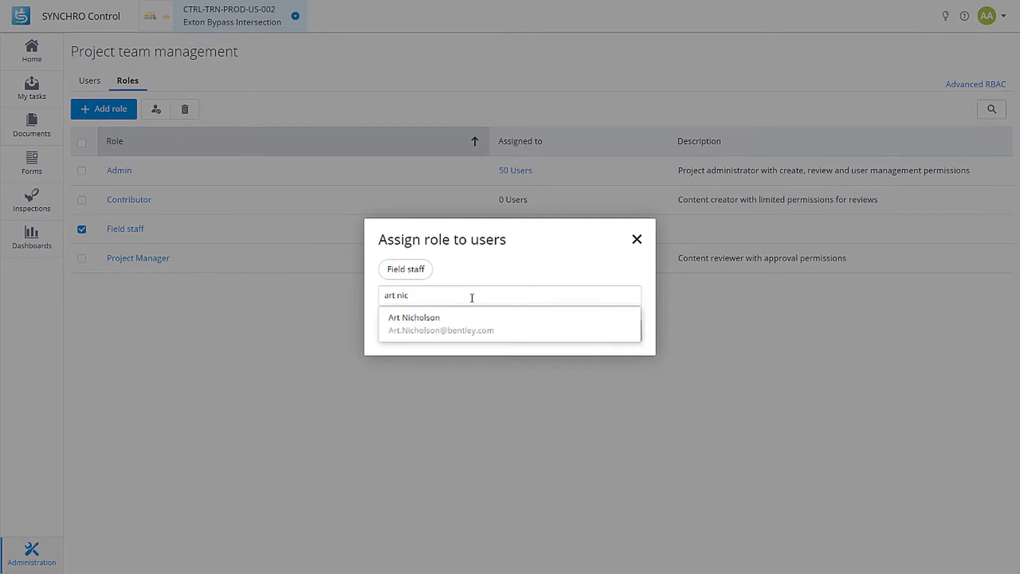
click(464, 322)
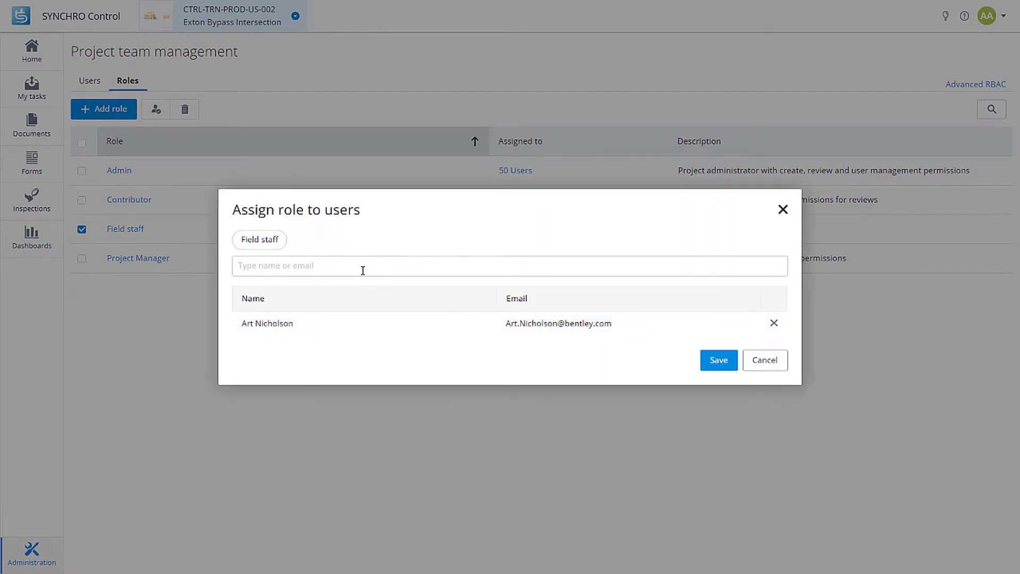
text(corey)
click(326, 292)
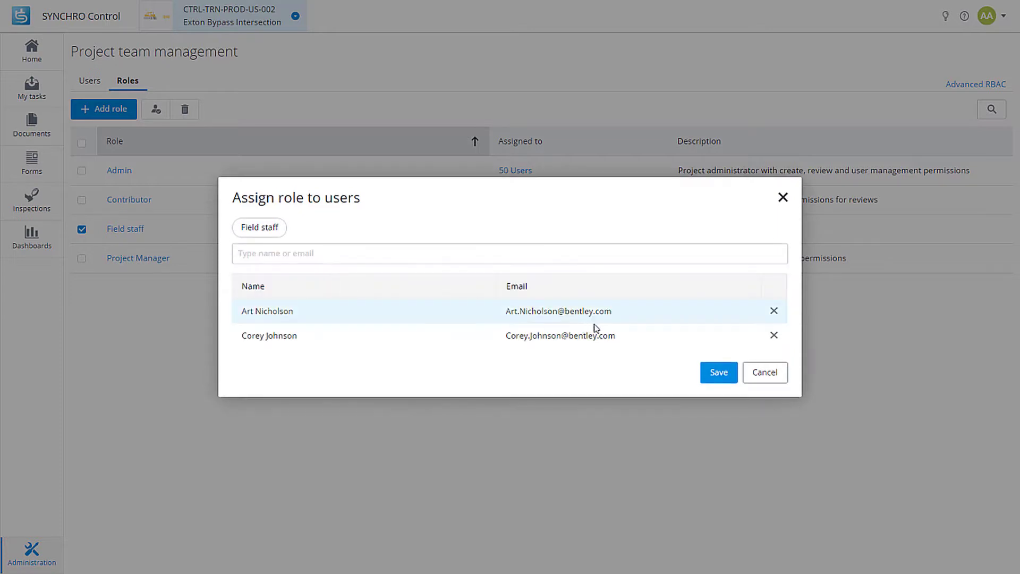
click(714, 377)
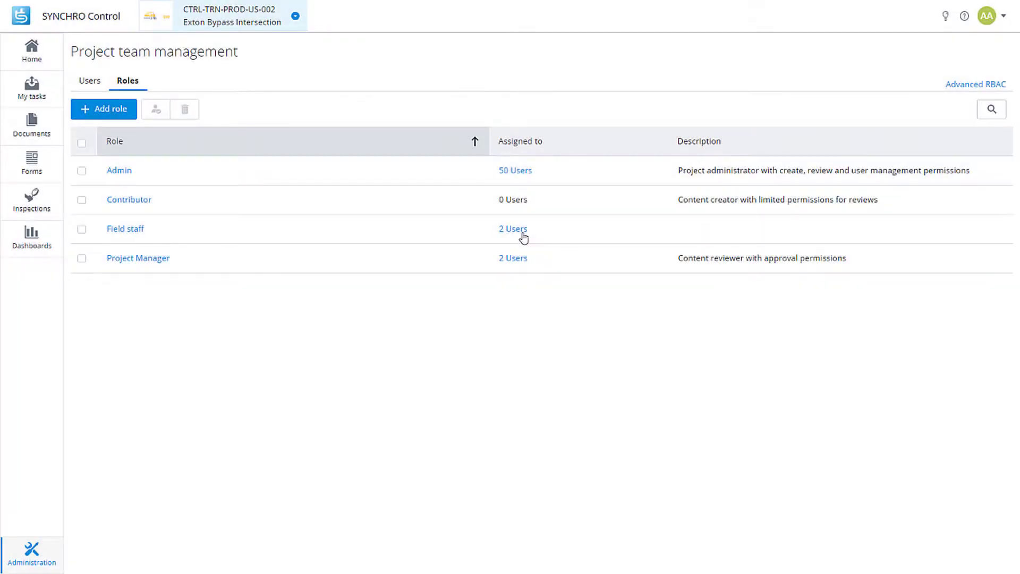
Open the folder access settings for 05 - Closeout Documents in Documents.
click(30, 131)
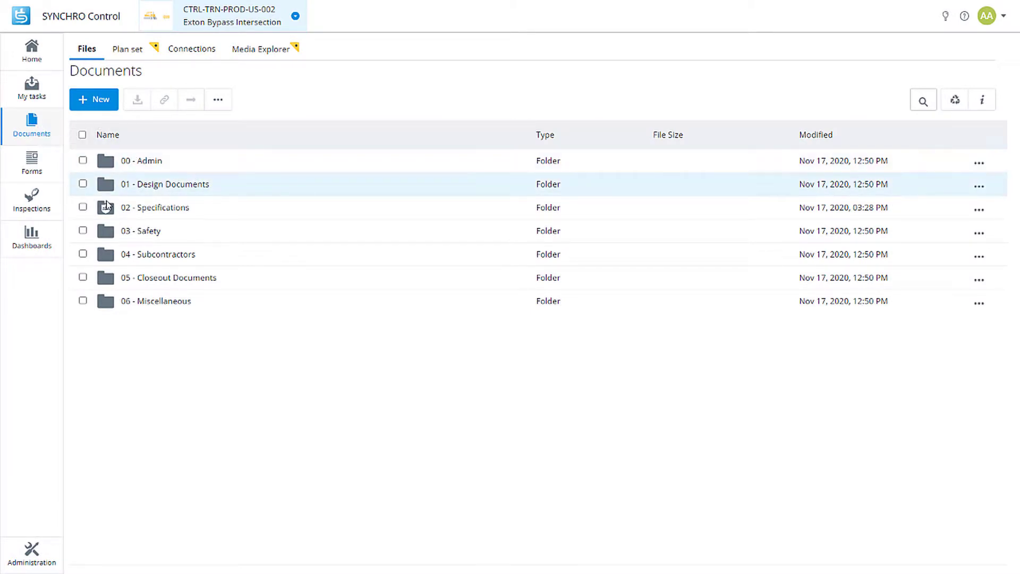
click(83, 278)
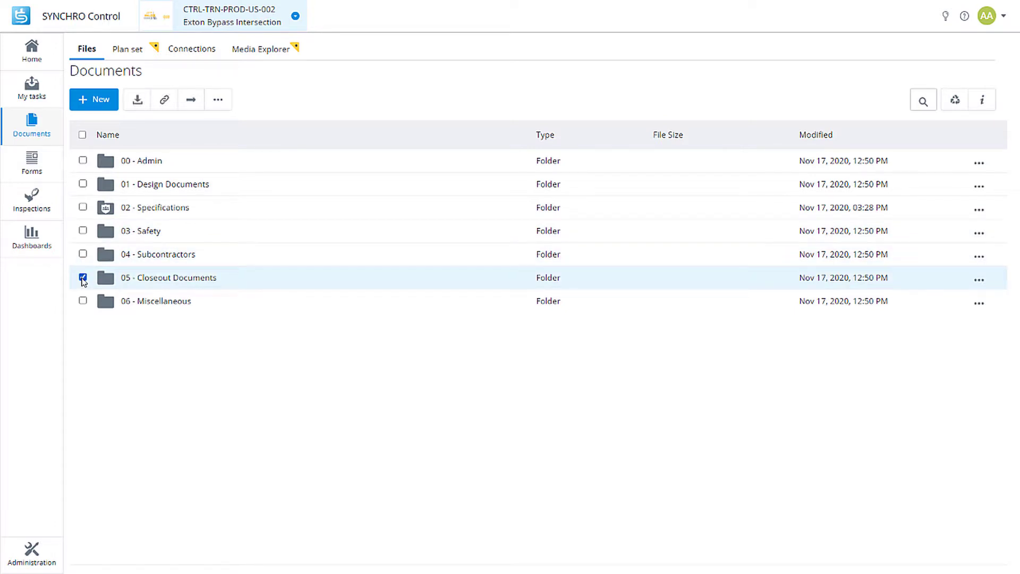
click(219, 105)
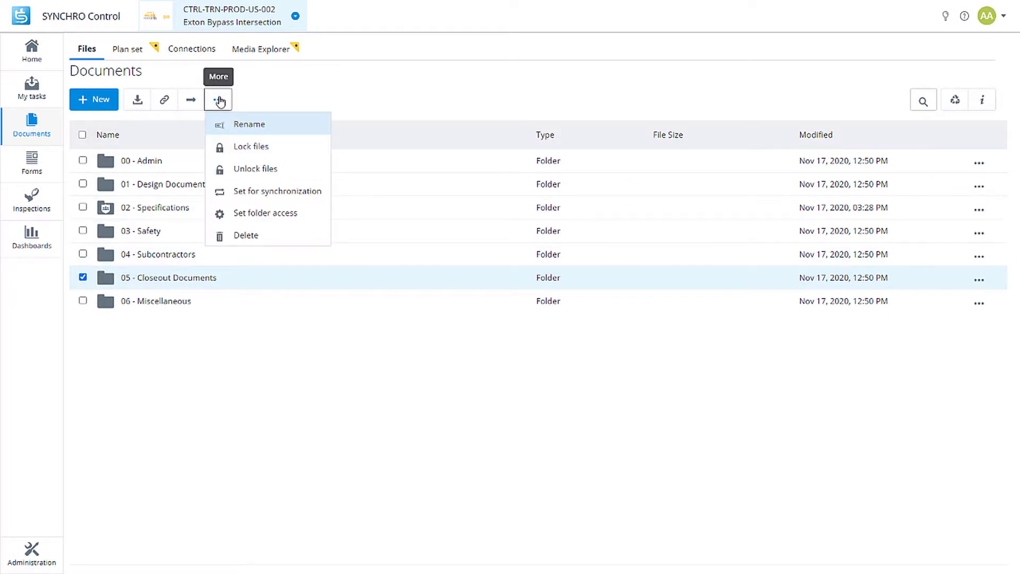
click(262, 212)
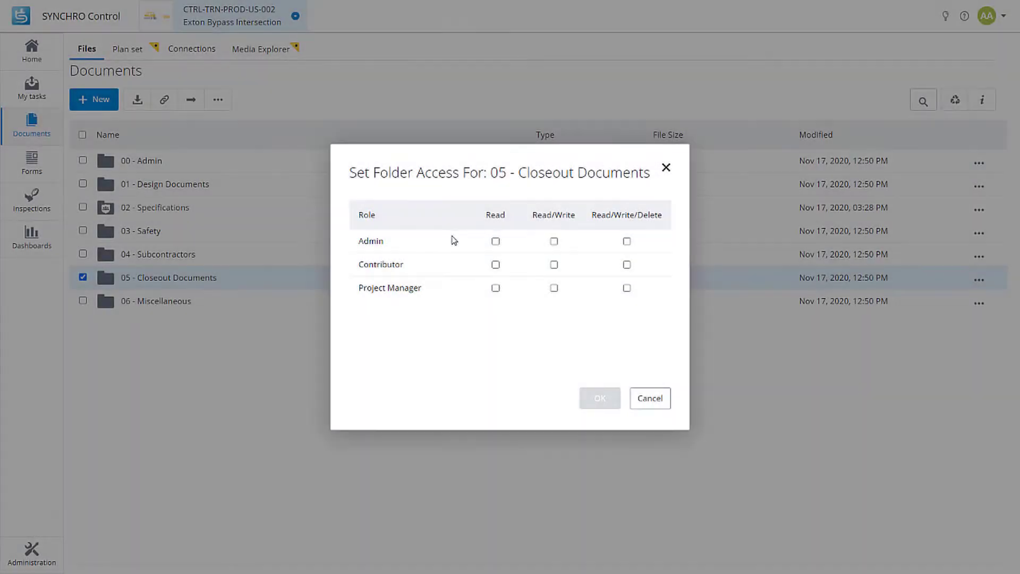
Grant Admin Read/Write/Delete, Project Manager Read/Write and Contributor Read, then apply.
click(628, 241)
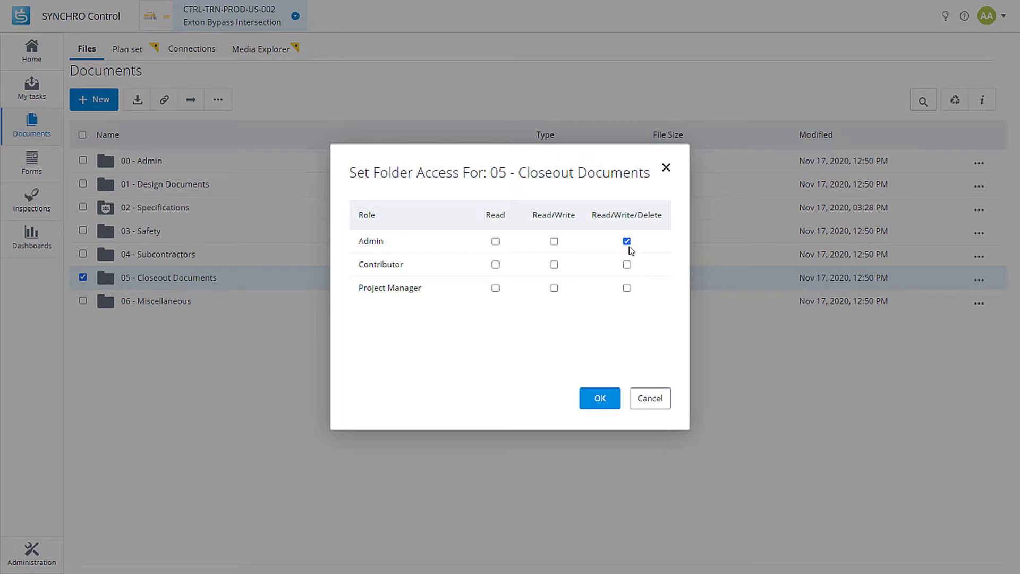
click(554, 288)
click(497, 268)
click(600, 399)
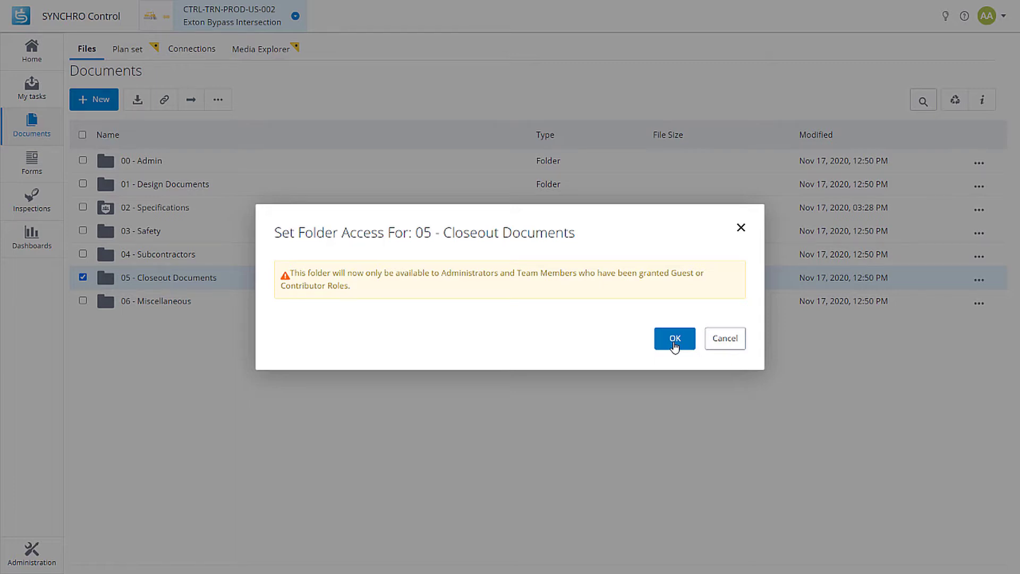
Confirm the restriction warning to apply the Closeout Documents folder access.
click(674, 343)
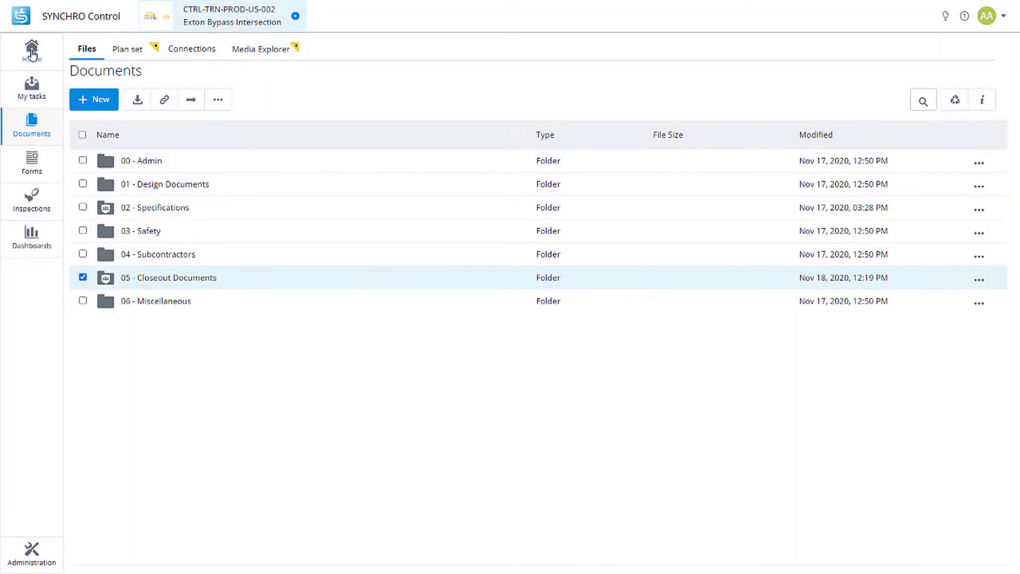
Return to the Exton Bypass Intersection project home dashboard.
click(32, 52)
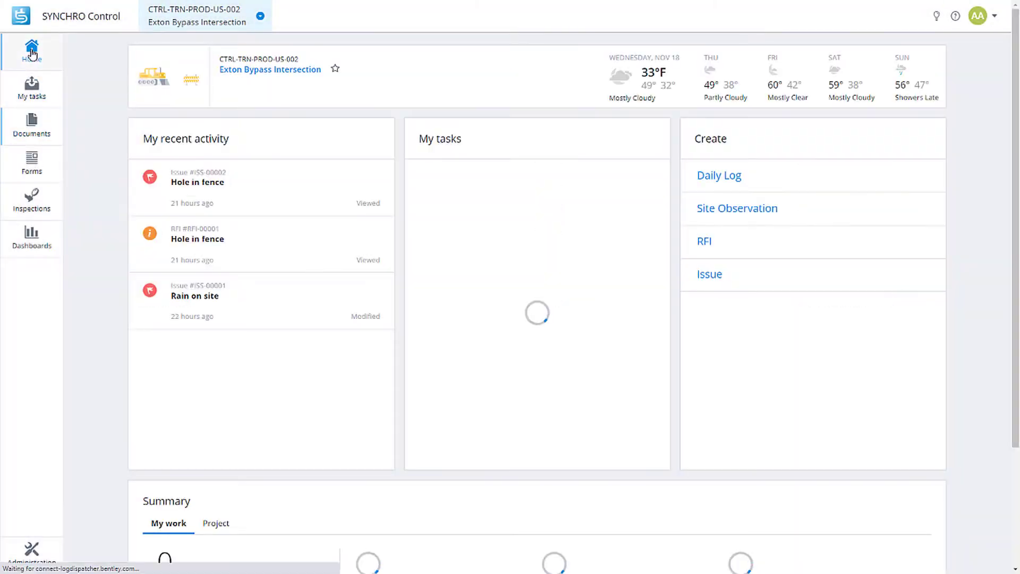